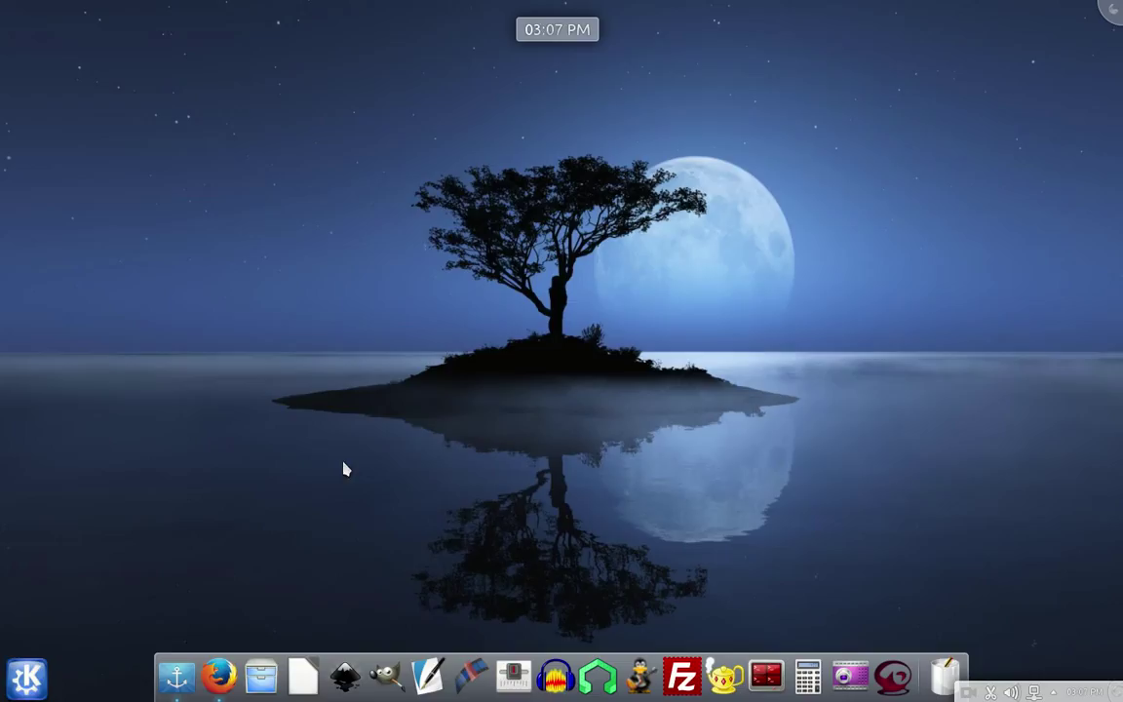
Step: Open Firefox and search Google for 'open street' to reach openstreetmap.org
click(219, 675)
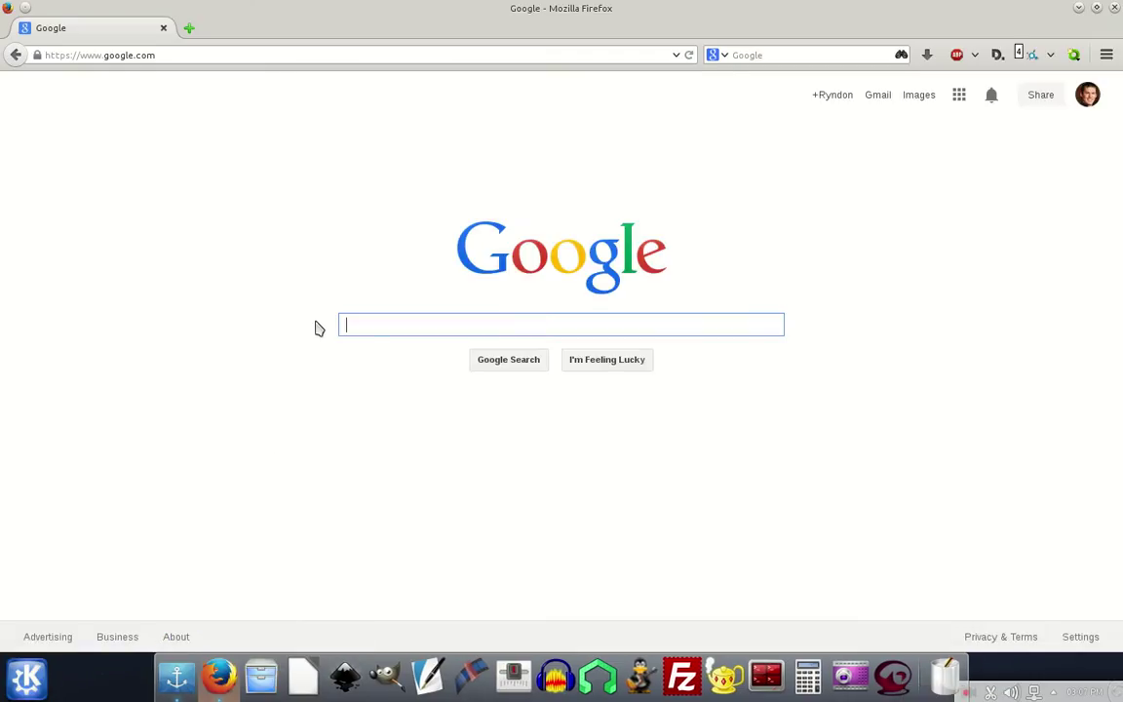
text(open)
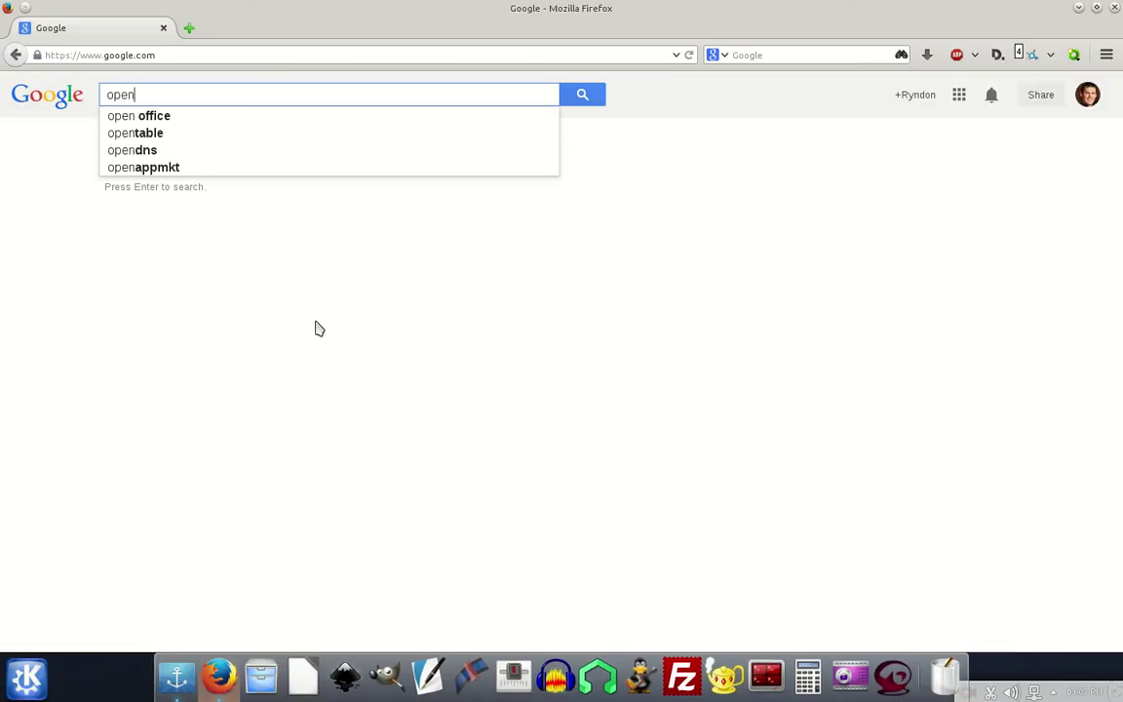
text( street)
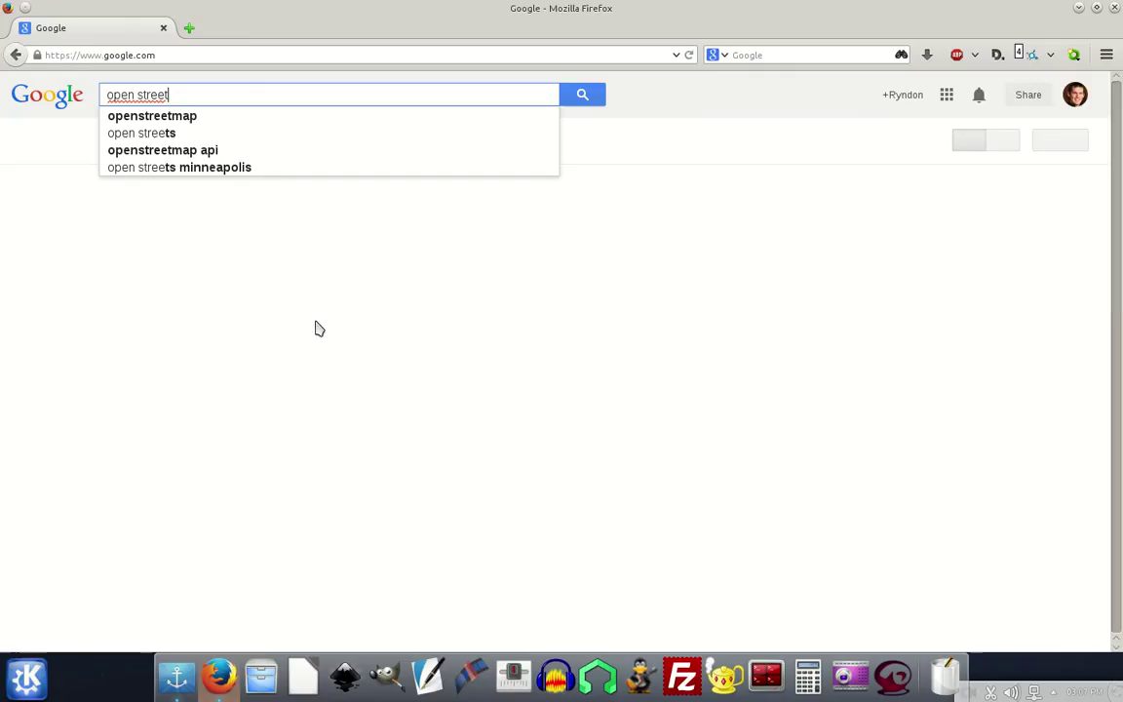
click(201, 118)
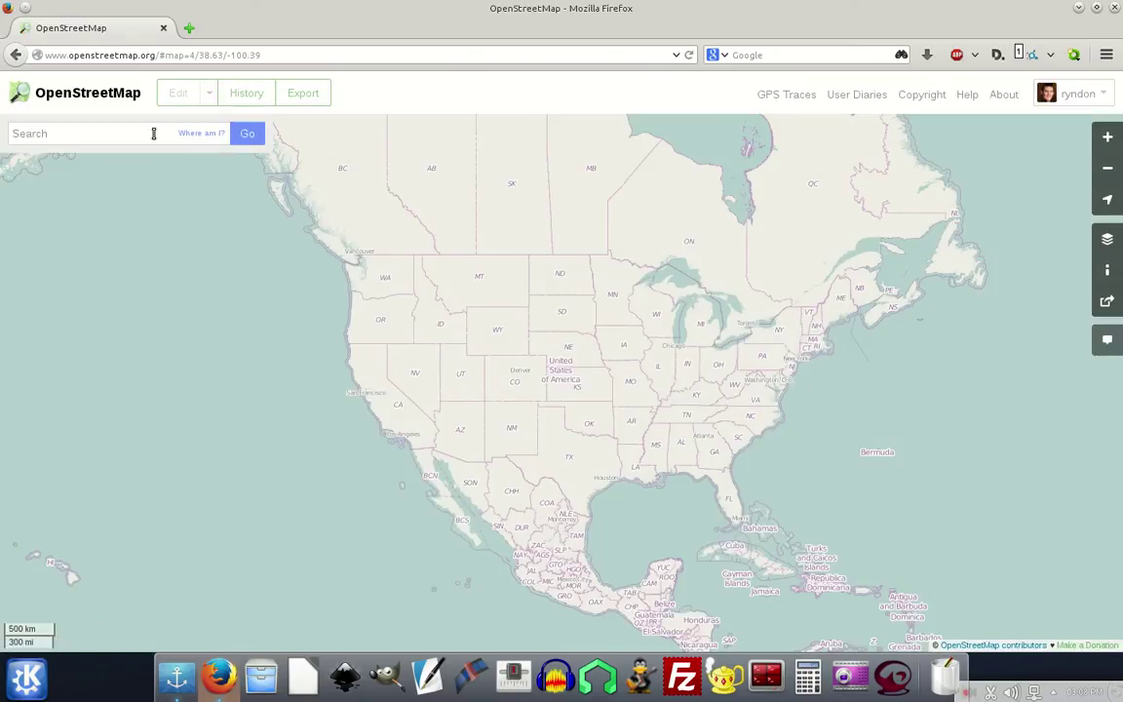
Step: Zoom the OpenStreetMap map in on Driggs, Idaho
click(153, 133)
scroll(478, 333, up, 1)
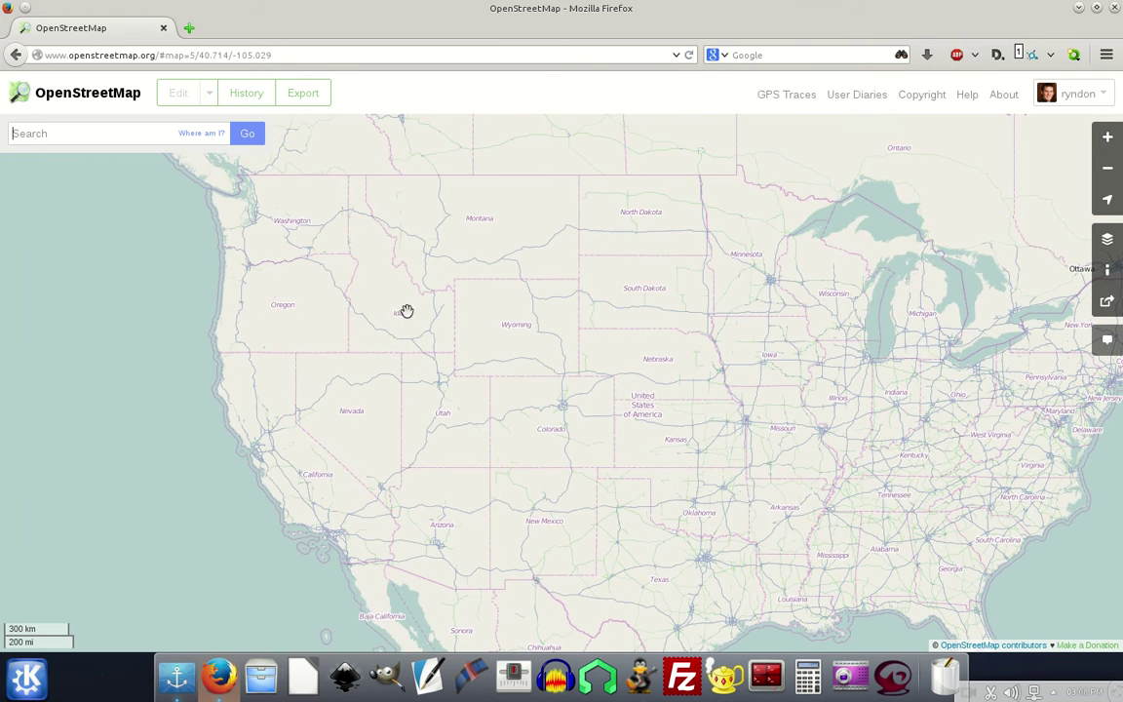
scroll(427, 310, up, 1)
scroll(442, 305, up, 1)
scroll(506, 304, up, 1)
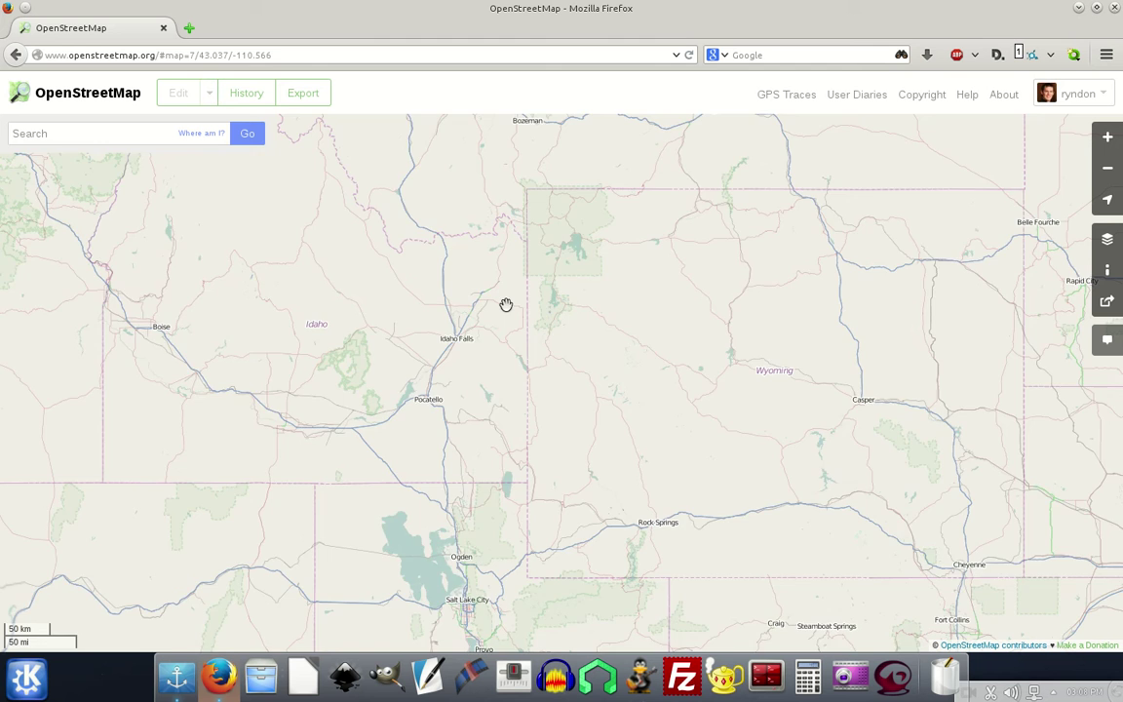
scroll(532, 339, up, 1)
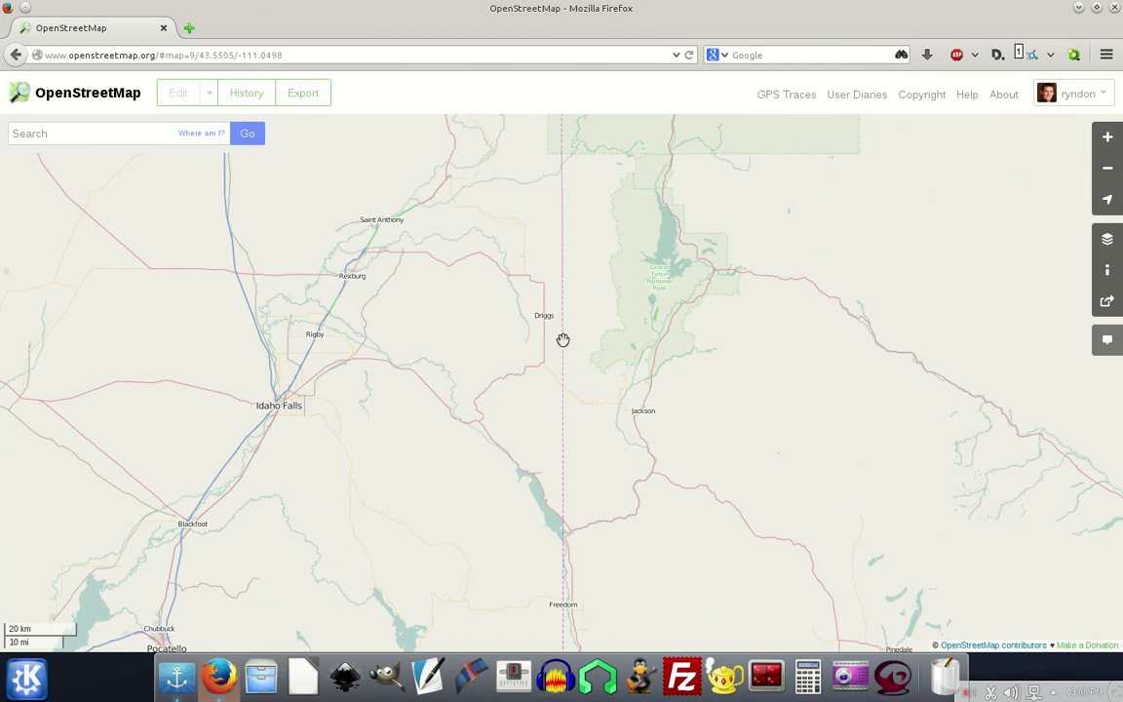
scroll(549, 313, up, 1)
scroll(535, 312, up, 1)
scroll(534, 298, up, 1)
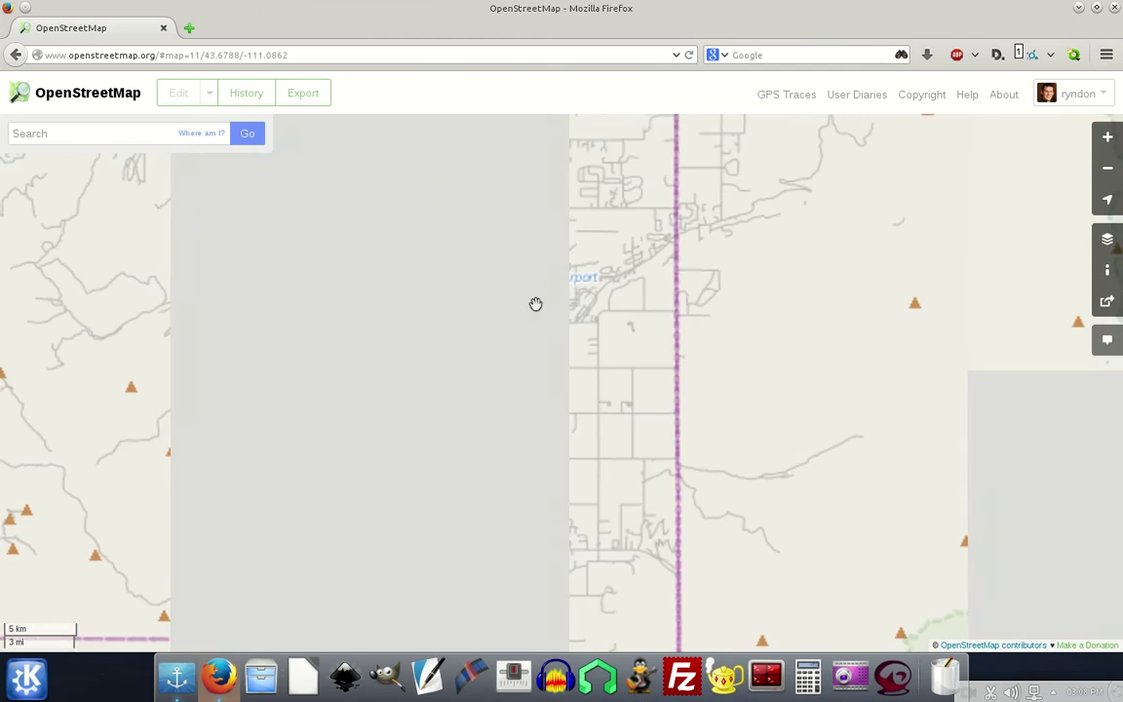
scroll(527, 319, up, 3)
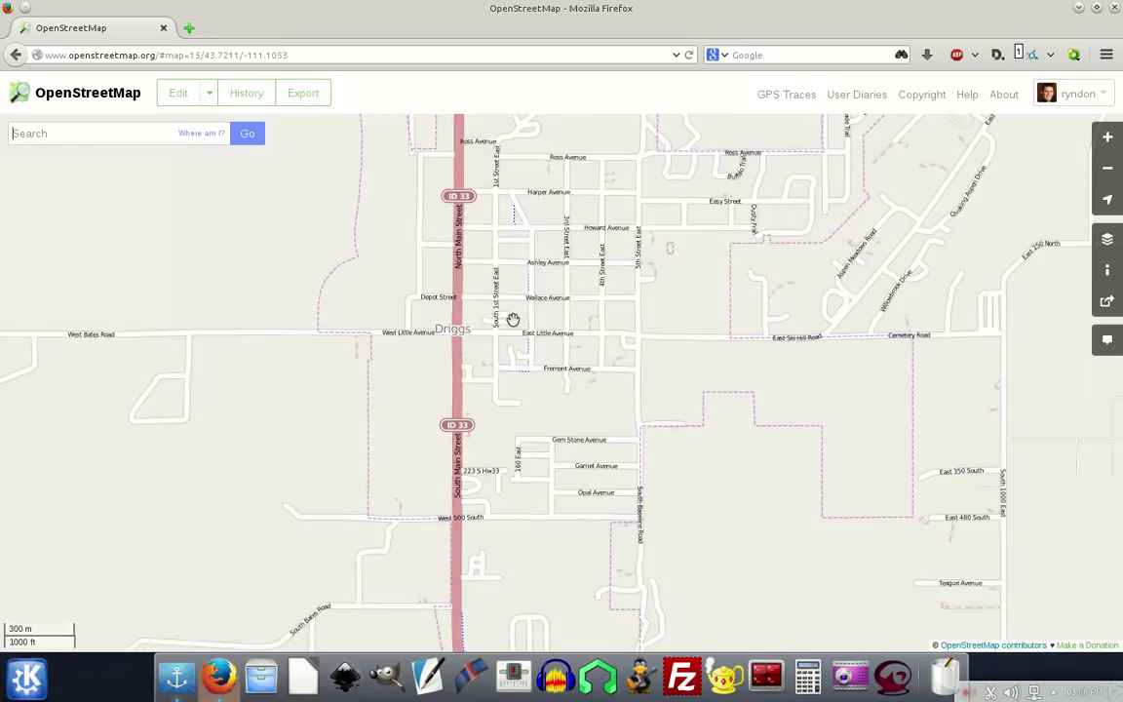
Step: Center the map on Ross Avenue and Teton High School and open the area in the editor
drag(546, 294, 536, 337)
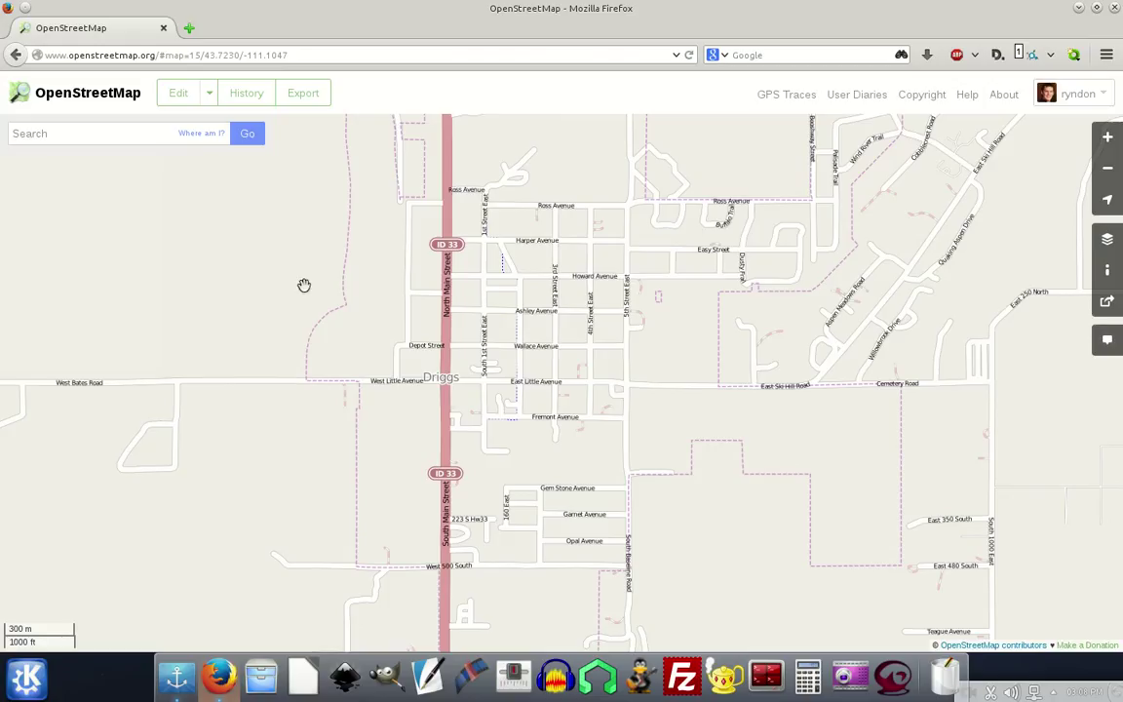
scroll(501, 258, up, 1)
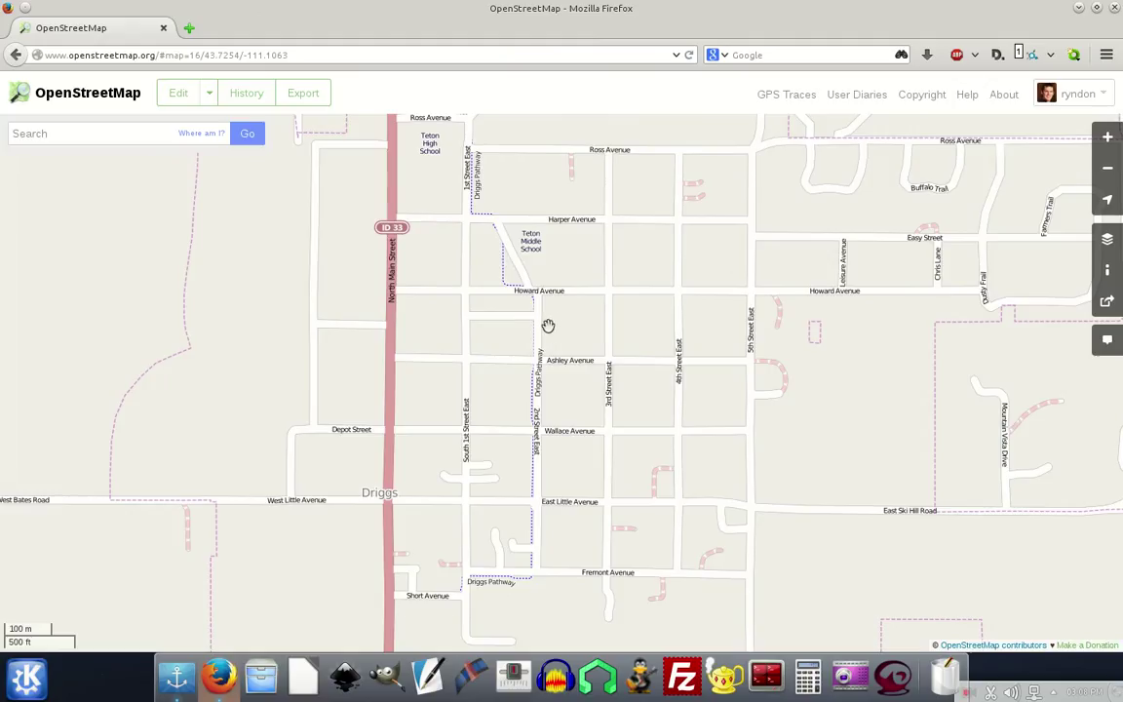
scroll(429, 229, up, 1)
drag(499, 340, 564, 483)
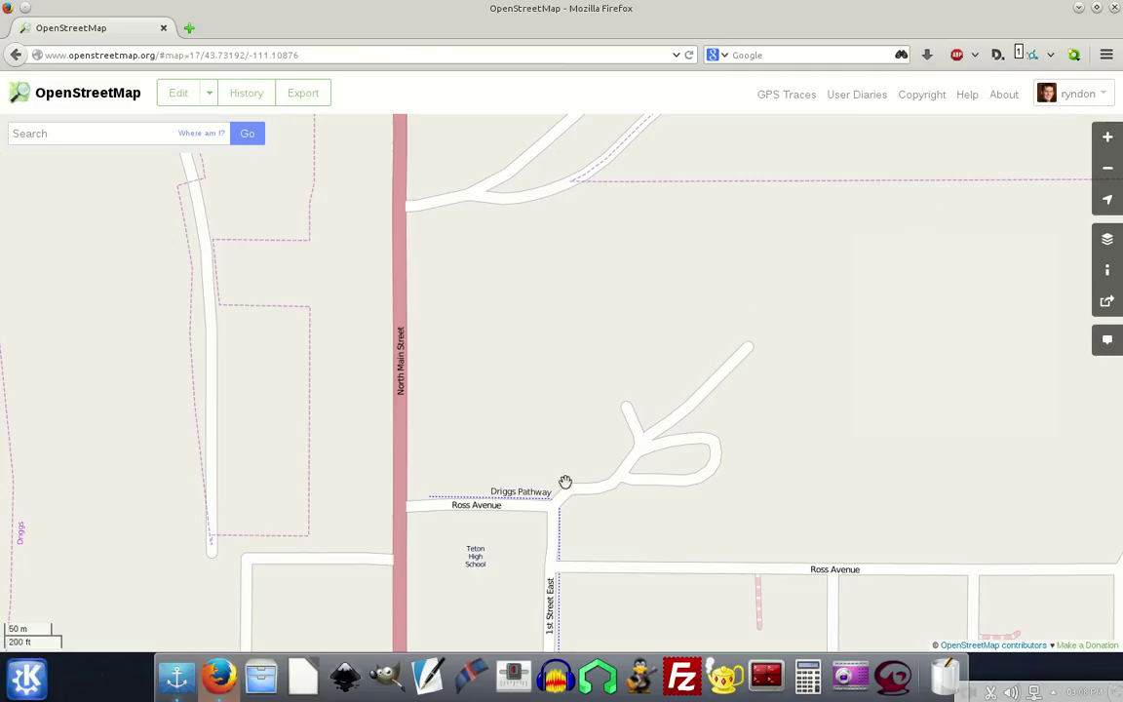
drag(515, 413, 549, 331)
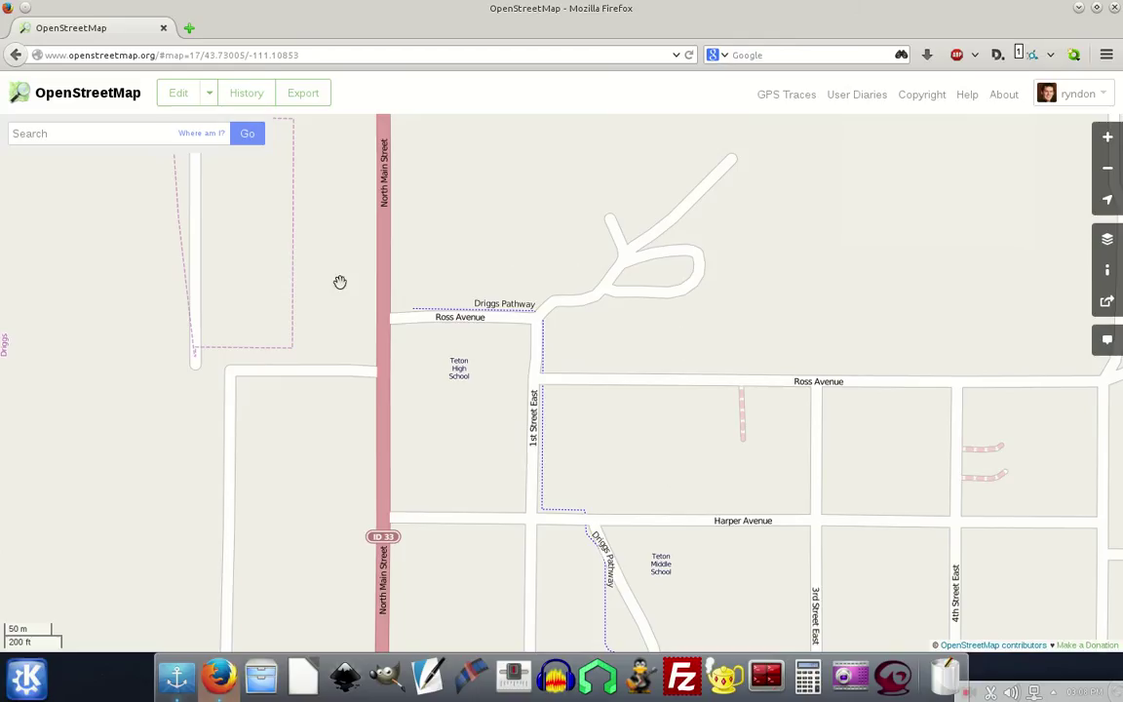
click(178, 94)
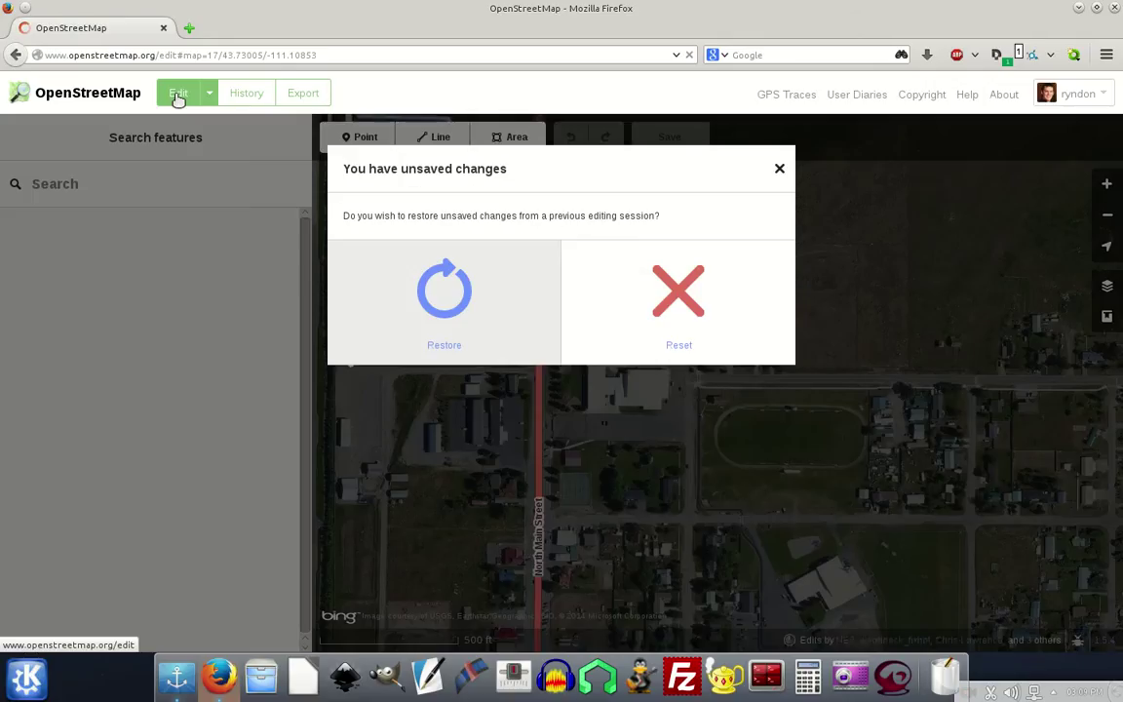
Step: Reset the previous session's unsaved changes and move to the area around Teton High School
click(697, 299)
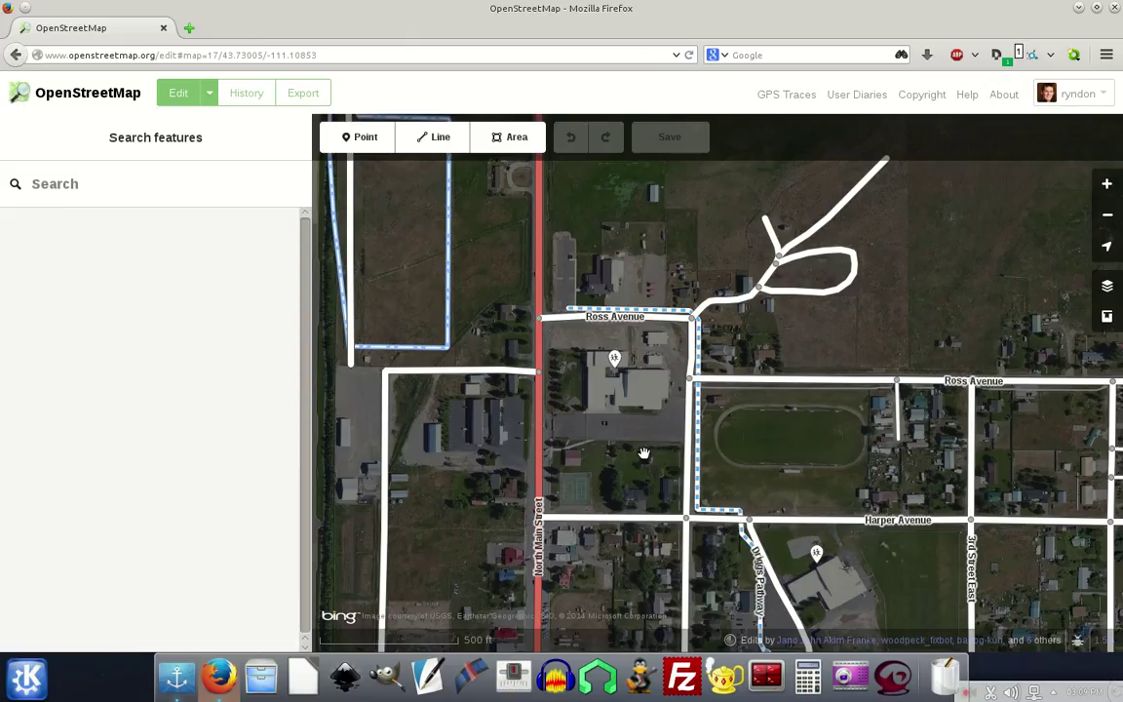
scroll(637, 449, up, 2)
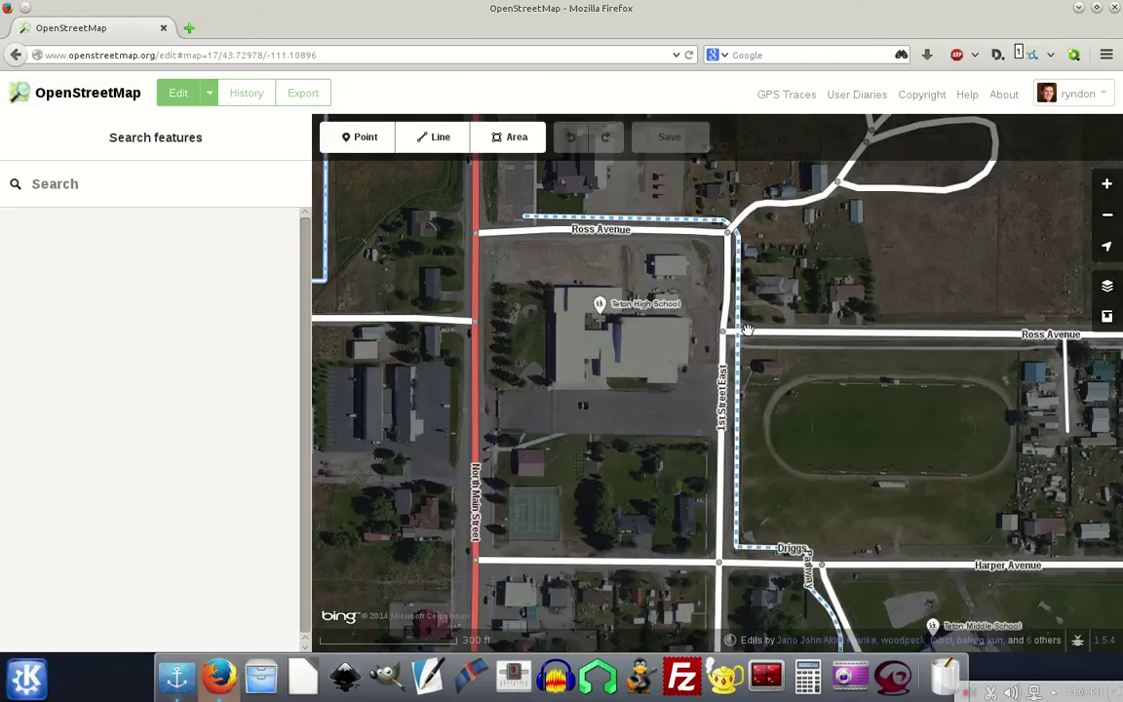
drag(748, 330, 663, 371)
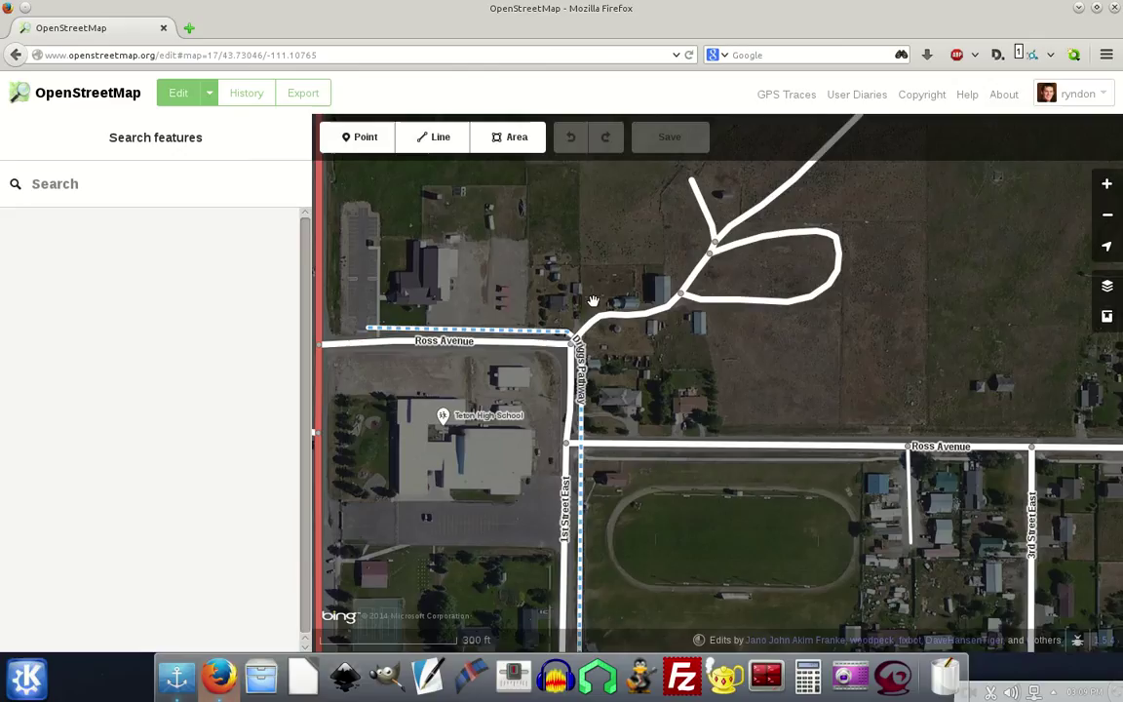
drag(593, 301, 488, 403)
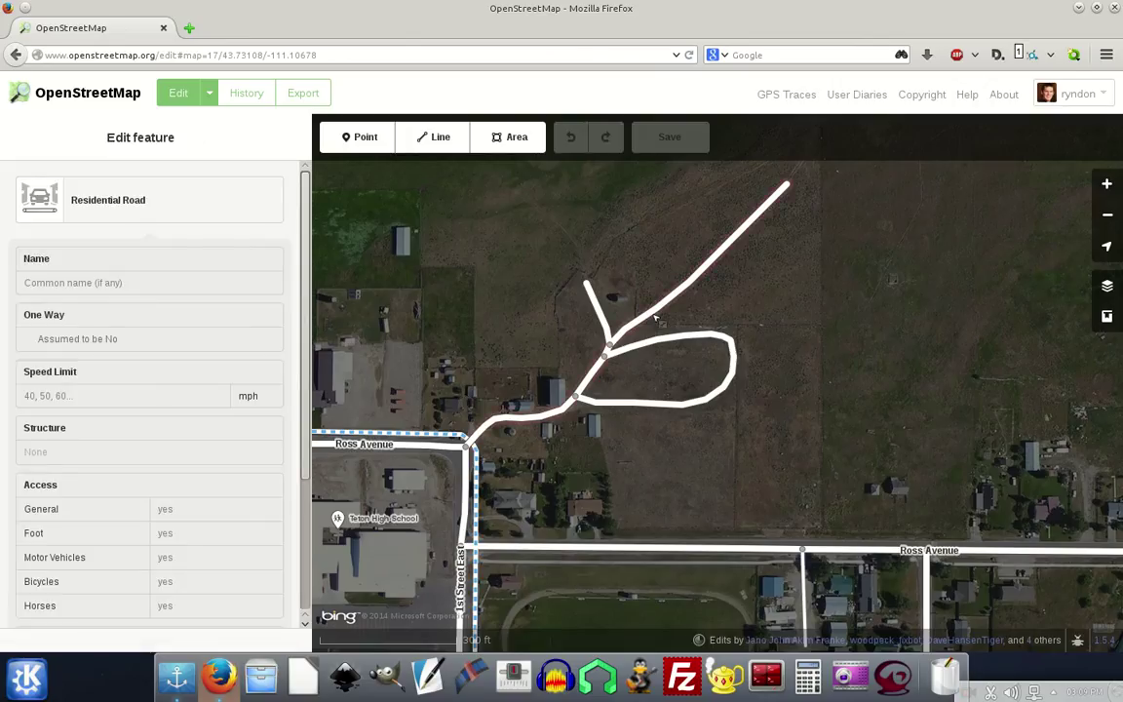
Step: Follow the dirt tracks north of Ross Avenue until all of them and Ross Avenue are visible
drag(576, 284, 544, 326)
scroll(746, 291, up, 3)
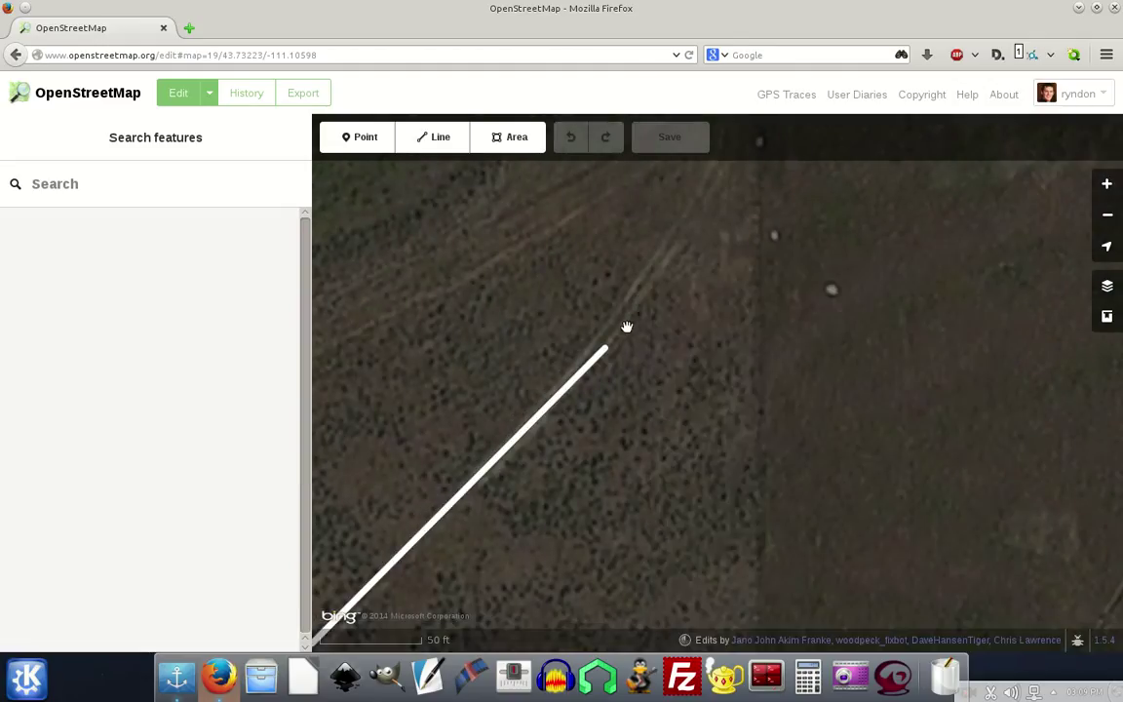
drag(606, 323, 719, 251)
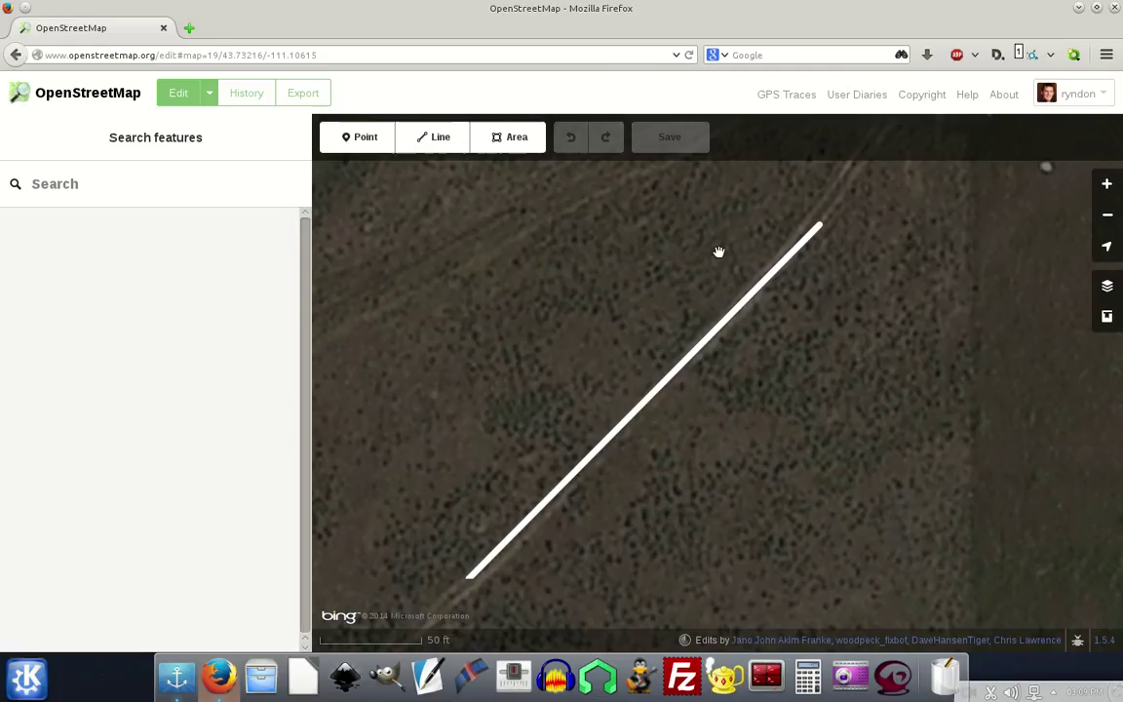
scroll(696, 267, down, 1)
drag(609, 338, 777, 241)
scroll(731, 264, down, 1)
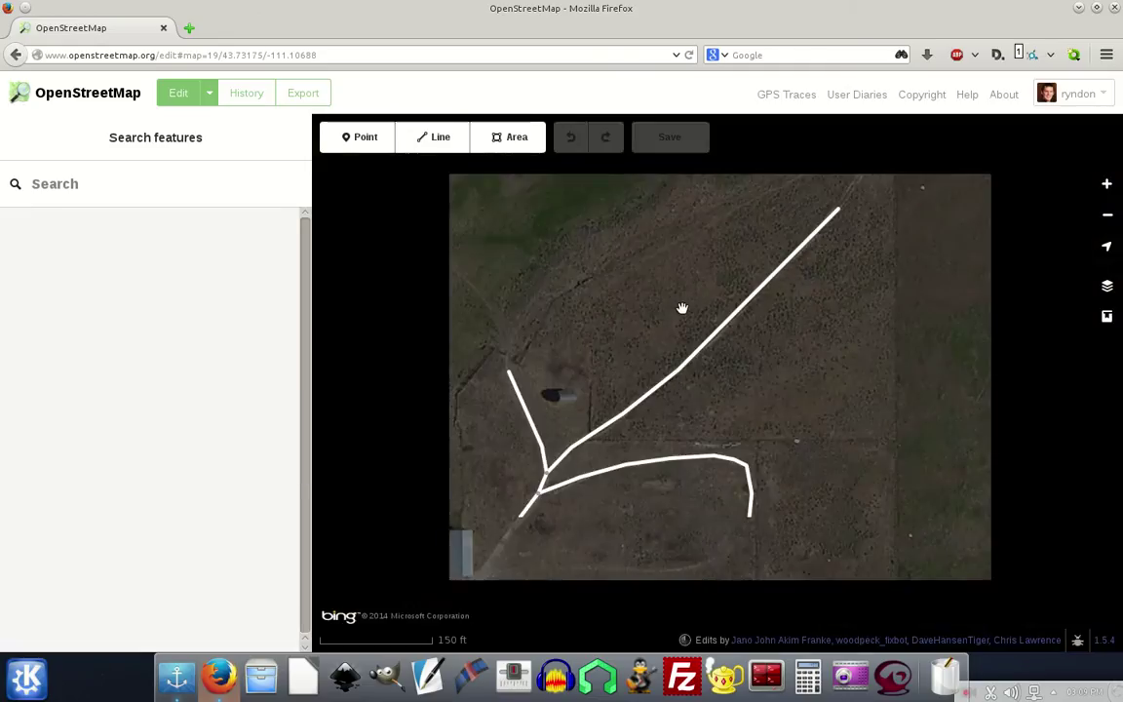
drag(486, 463, 569, 386)
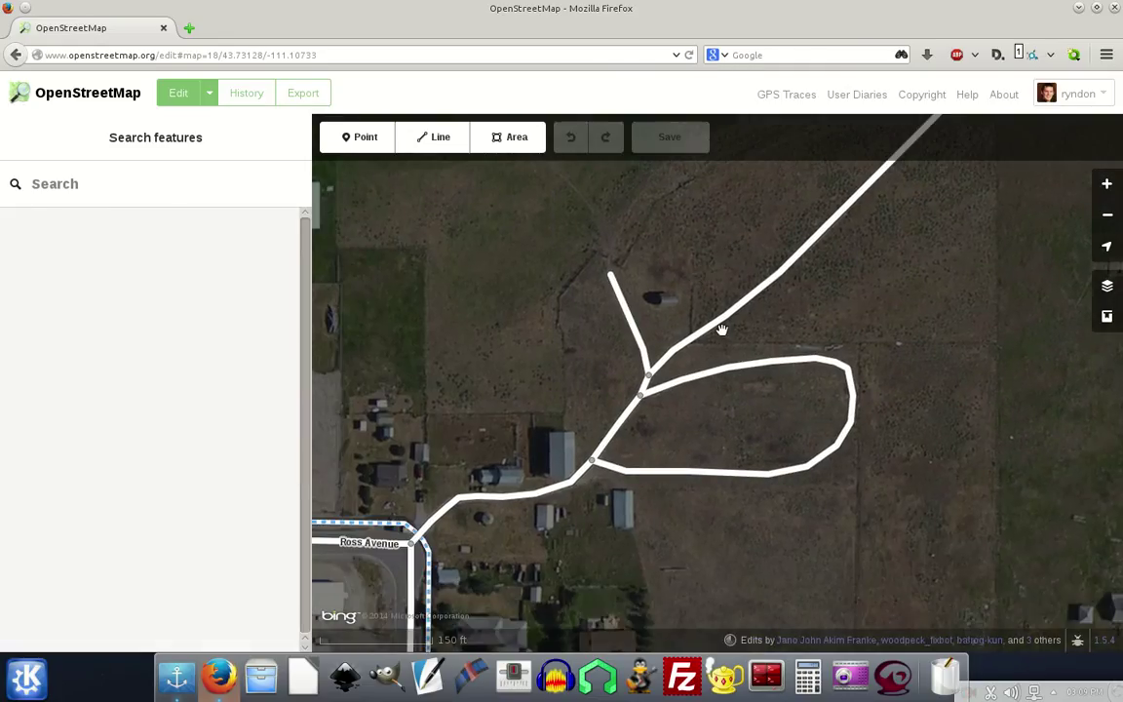
Step: Delete the track running northeast from Ross Avenue
click(718, 334)
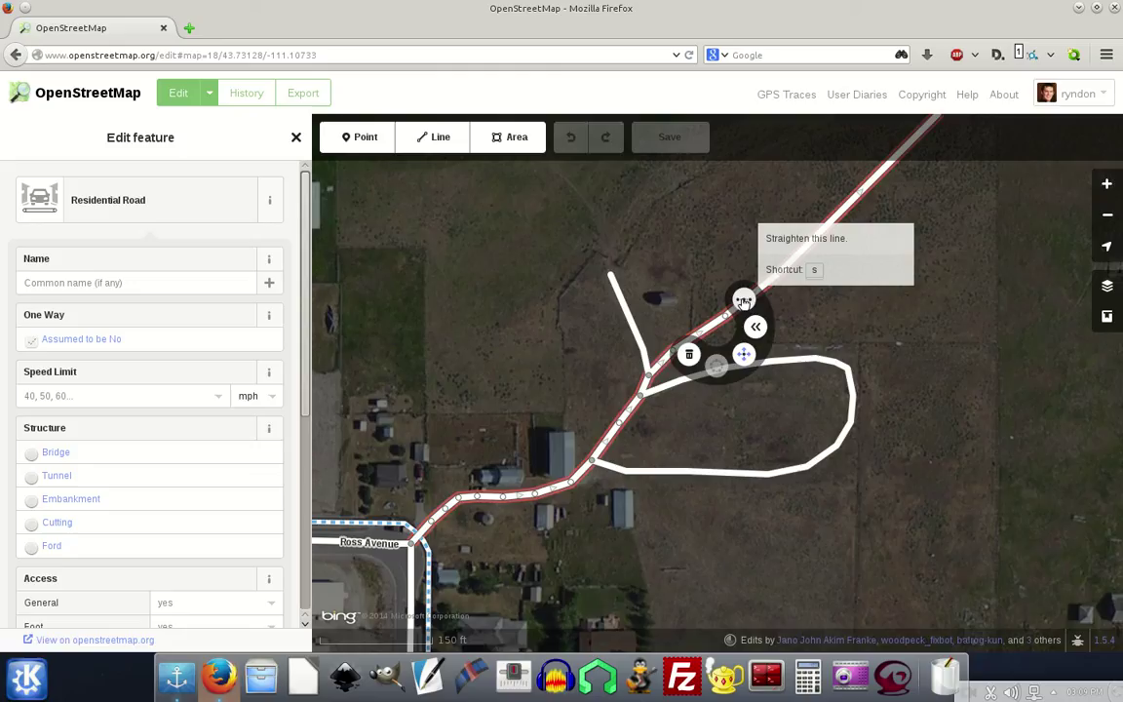
click(689, 357)
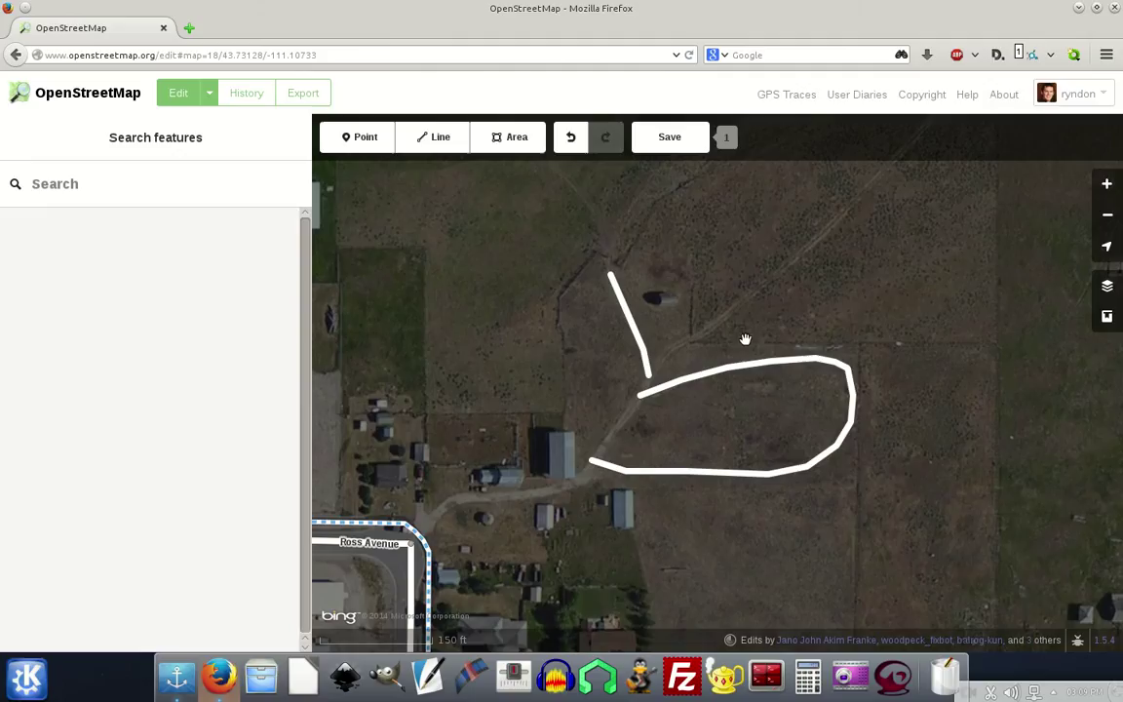
scroll(594, 378, down, 2)
drag(606, 322, 743, 219)
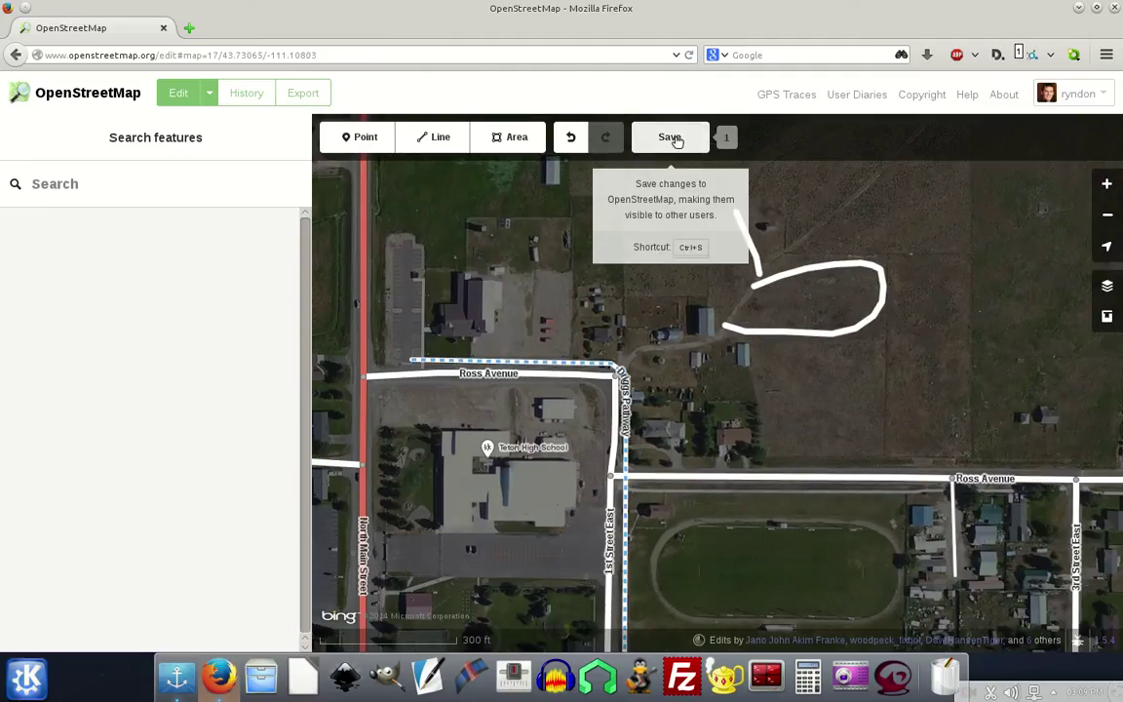
drag(809, 218, 757, 257)
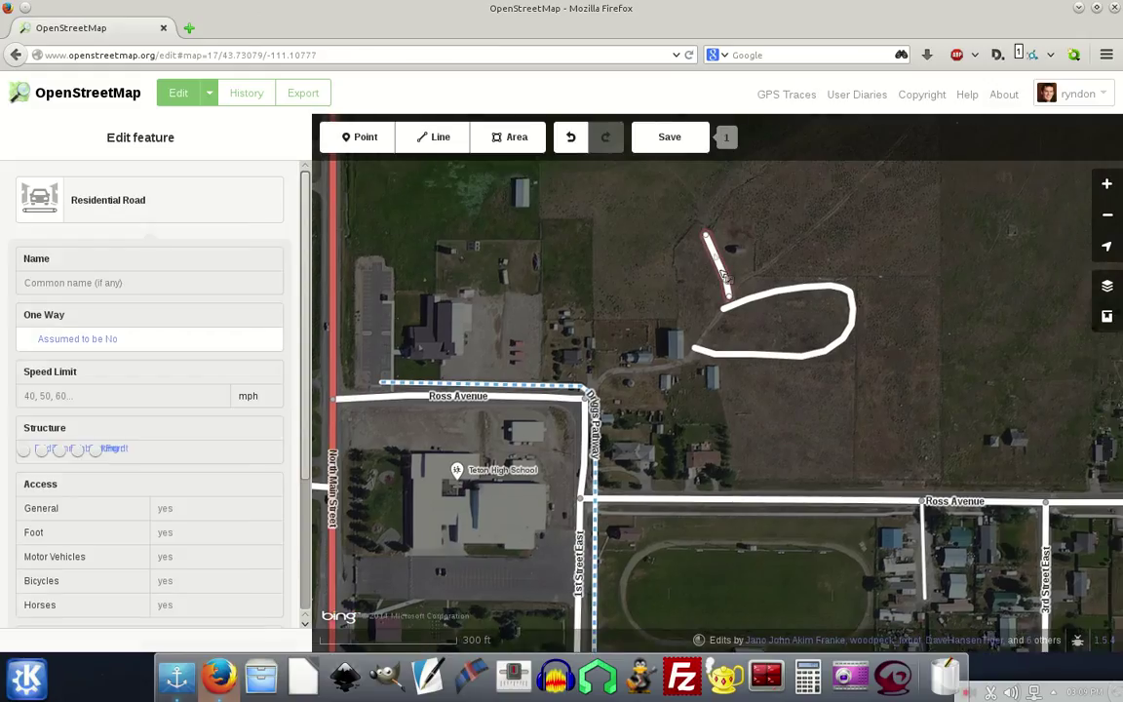
Step: Delete the short dirt track and the looping track, then move toward the Ross Avenue corner
click(723, 274)
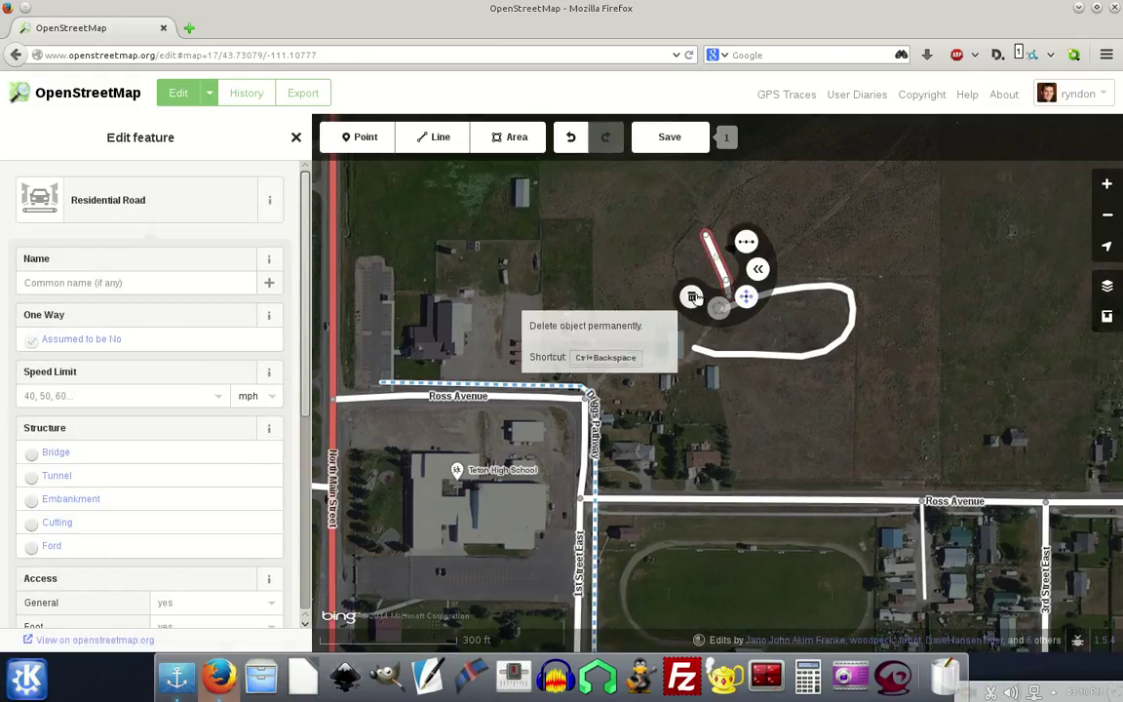
click(692, 297)
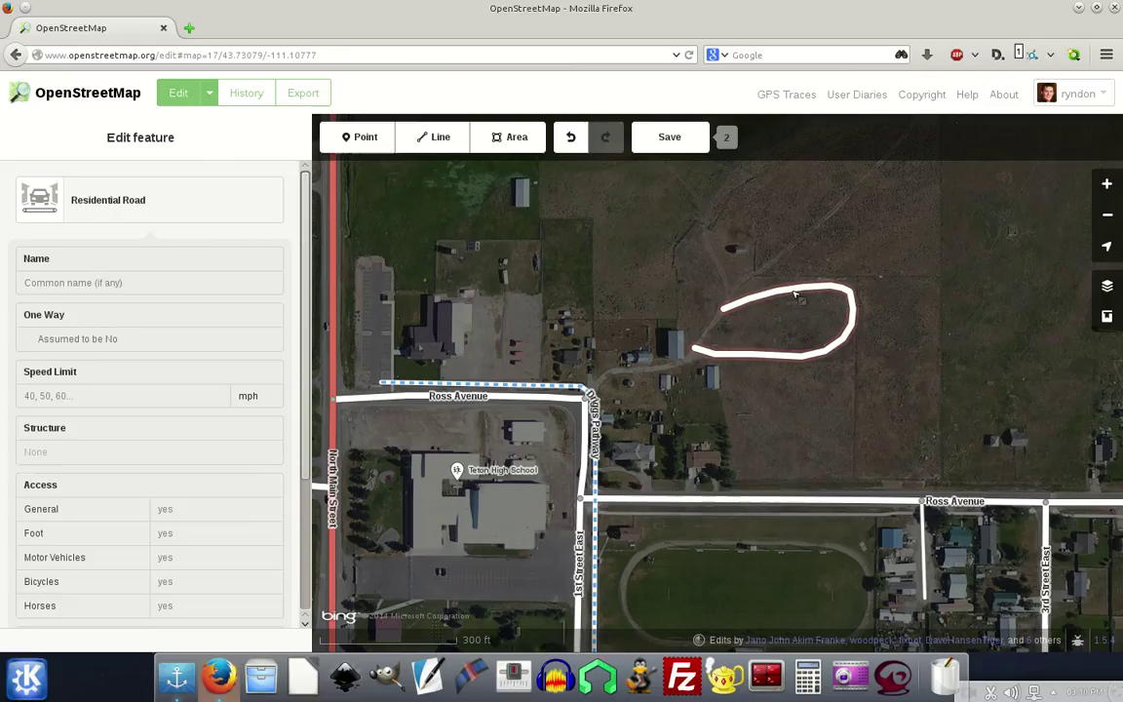
click(795, 294)
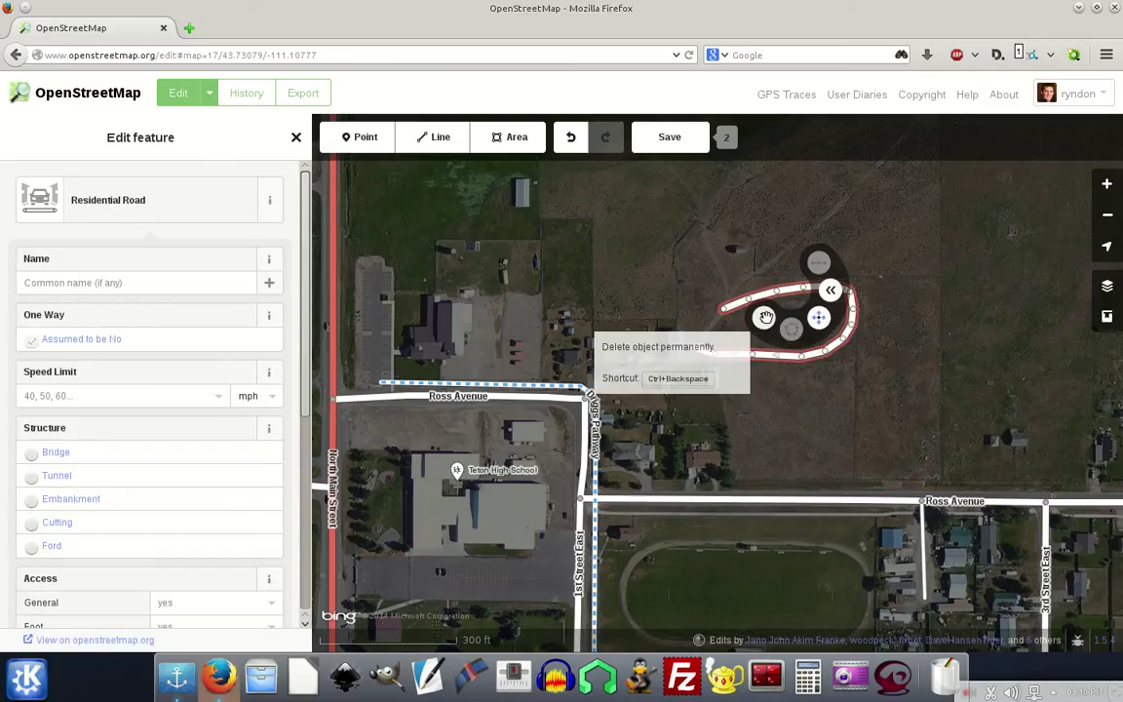
click(765, 317)
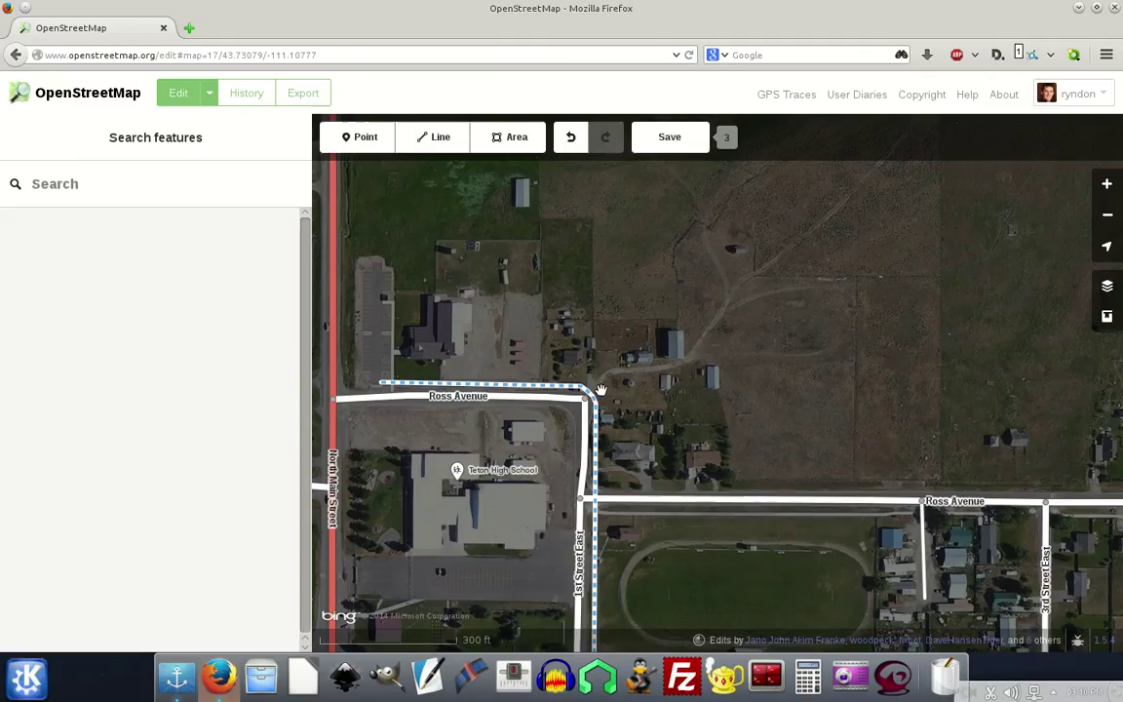
scroll(610, 392, up, 5)
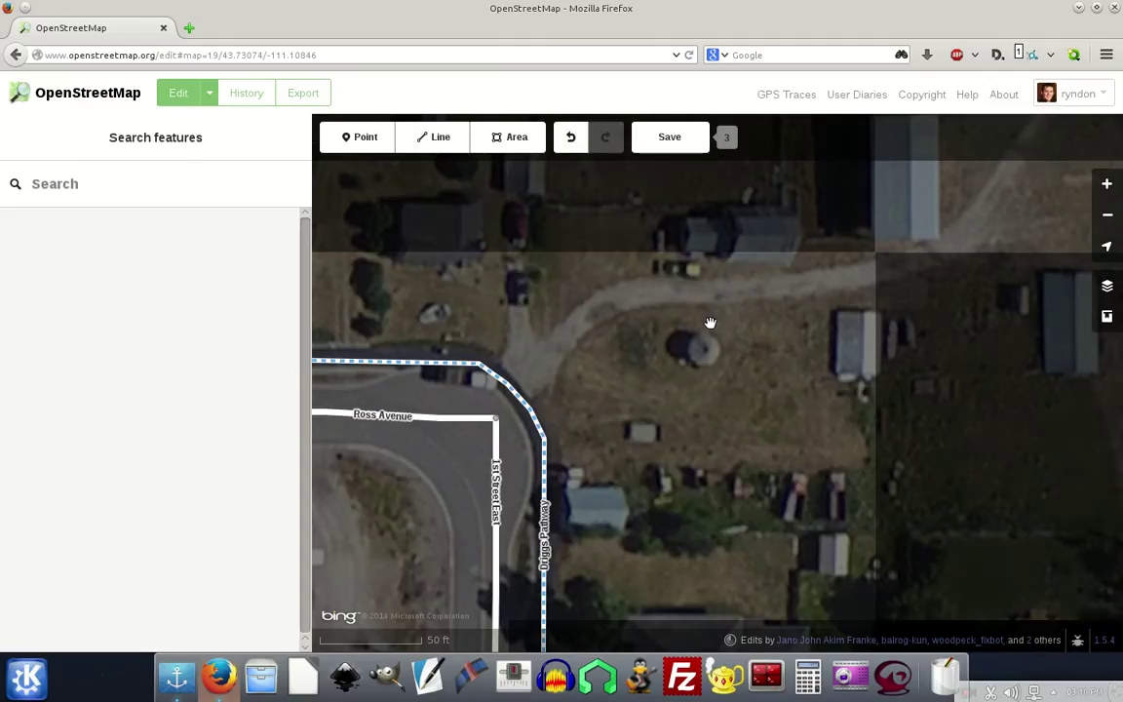
drag(619, 333, 679, 302)
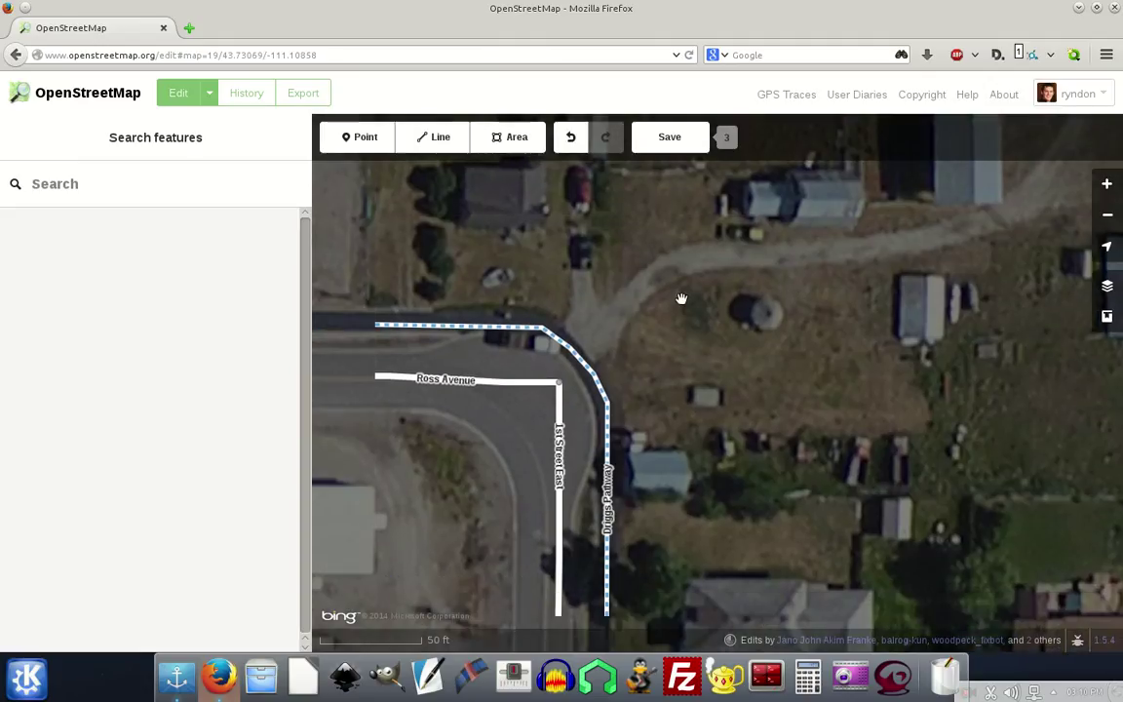
Step: Select Ross Avenue, confirm its name, and set its Surface to asphalt
scroll(700, 290, down, 2)
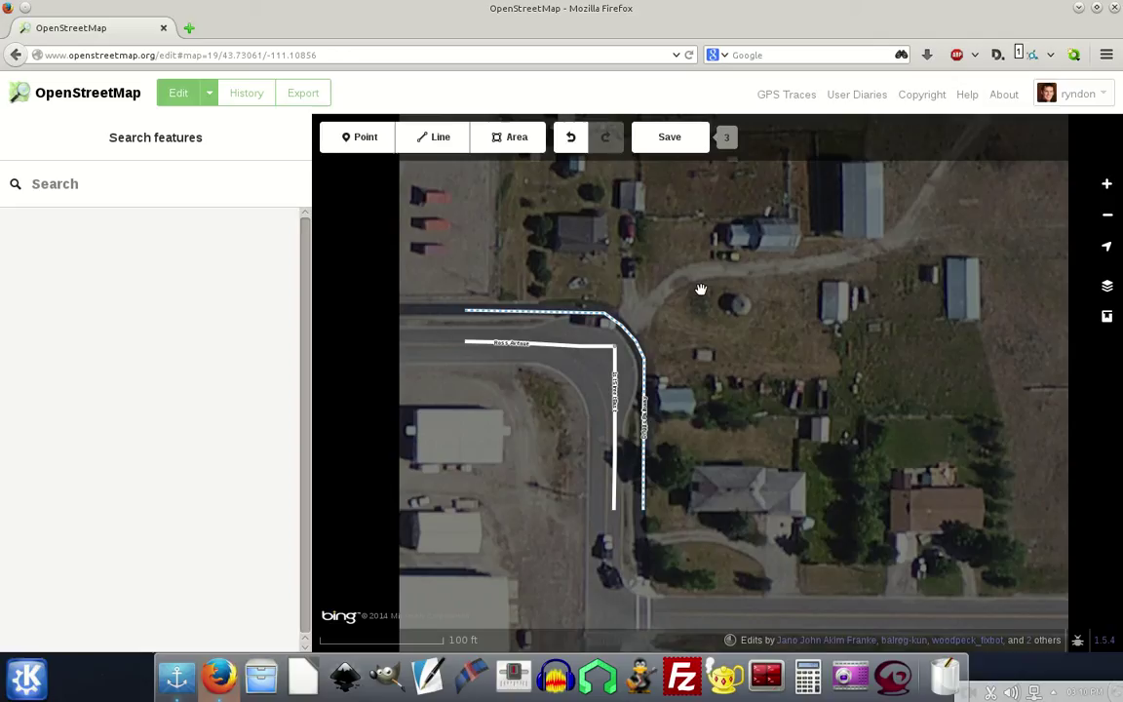
drag(575, 389, 686, 396)
click(452, 356)
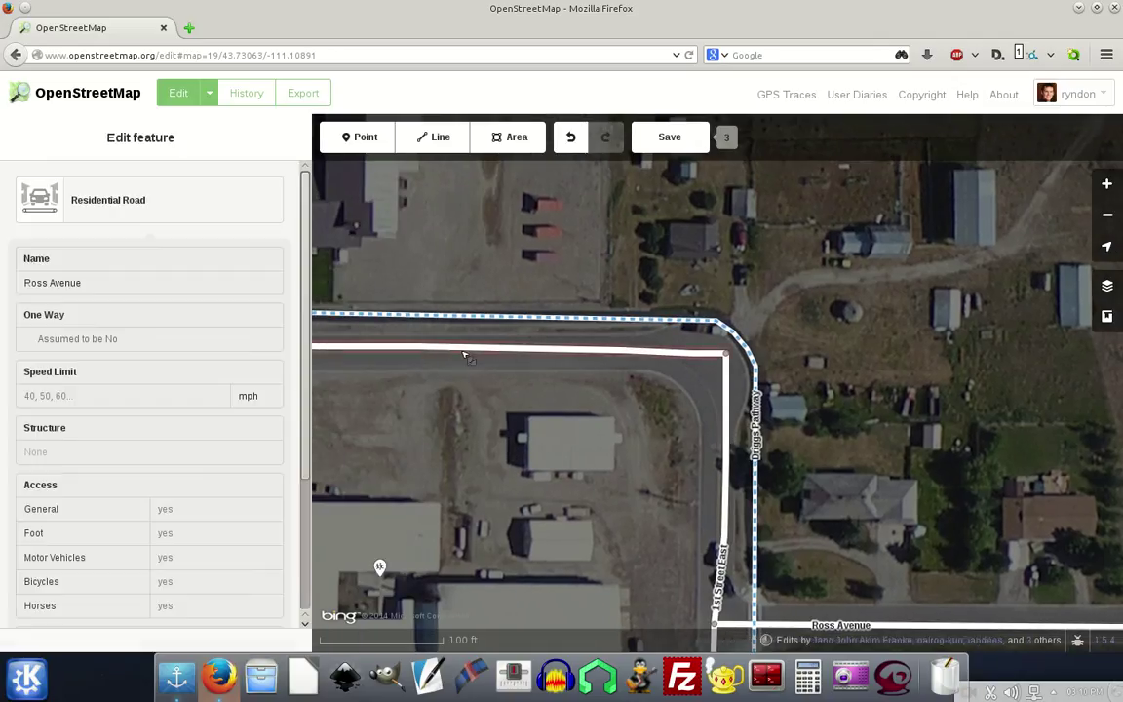
click(465, 354)
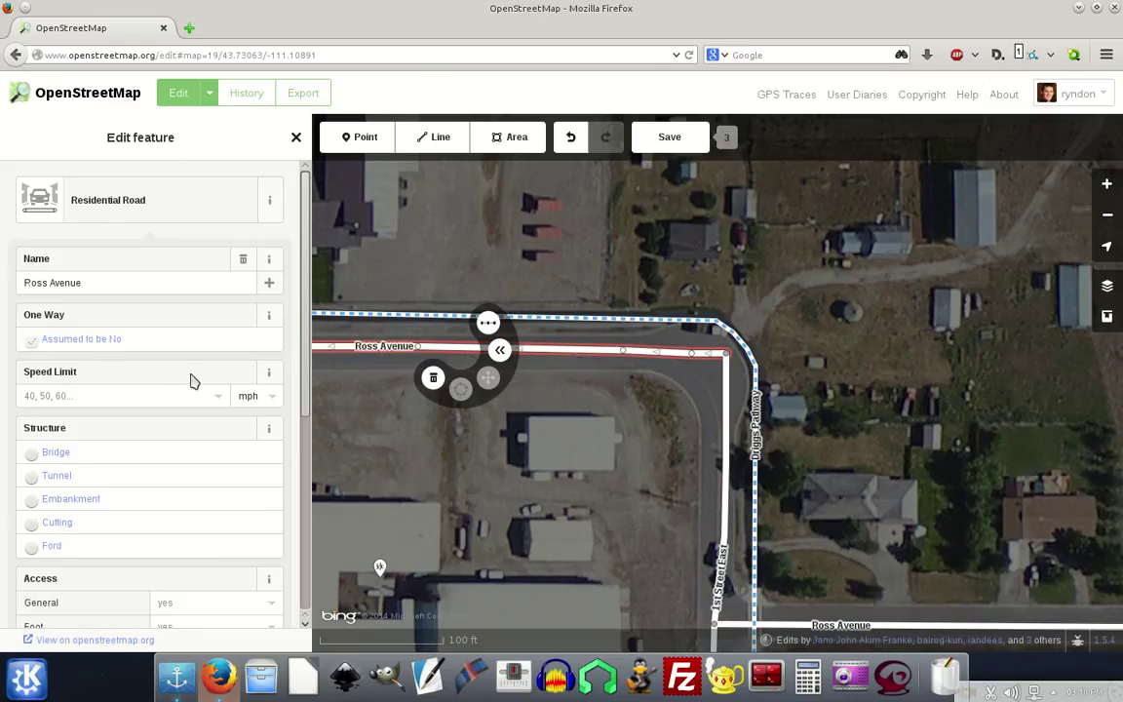
click(116, 282)
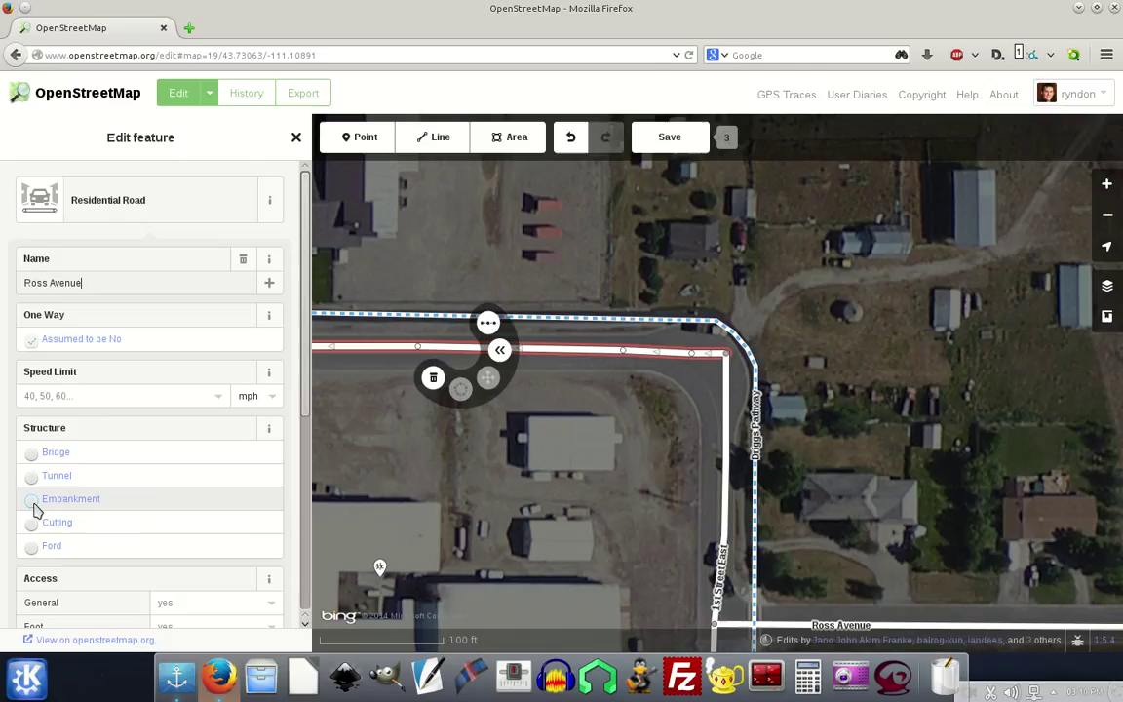
scroll(58, 566, down, 5)
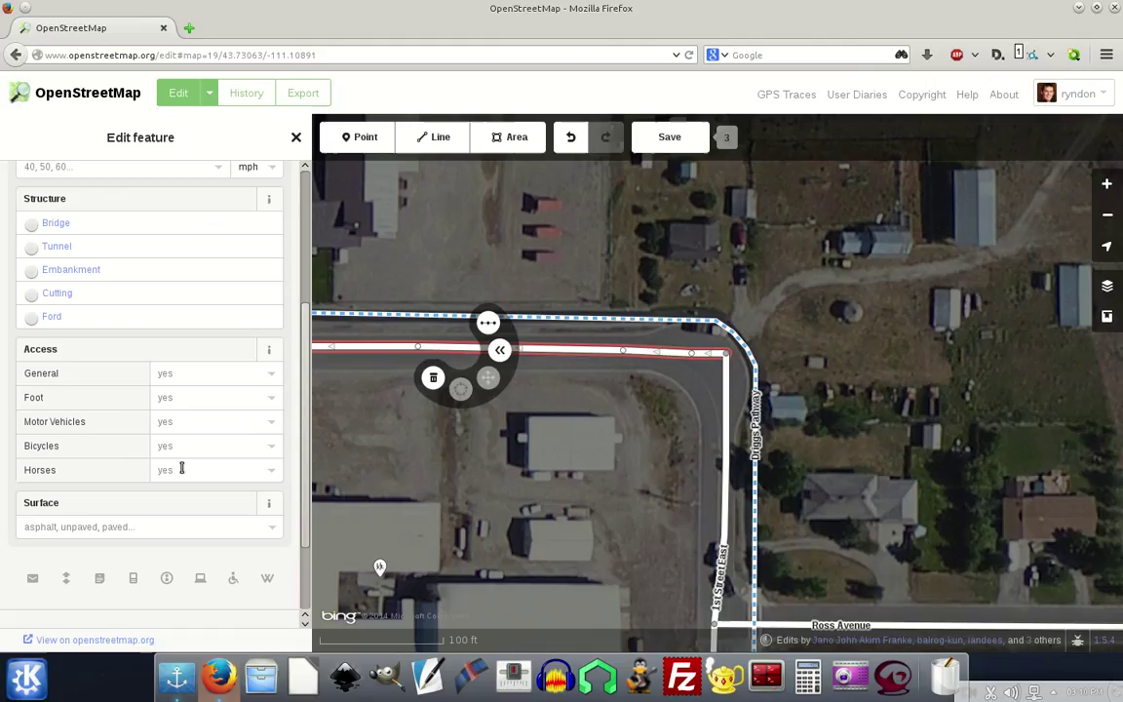
scroll(41, 464, down, 2)
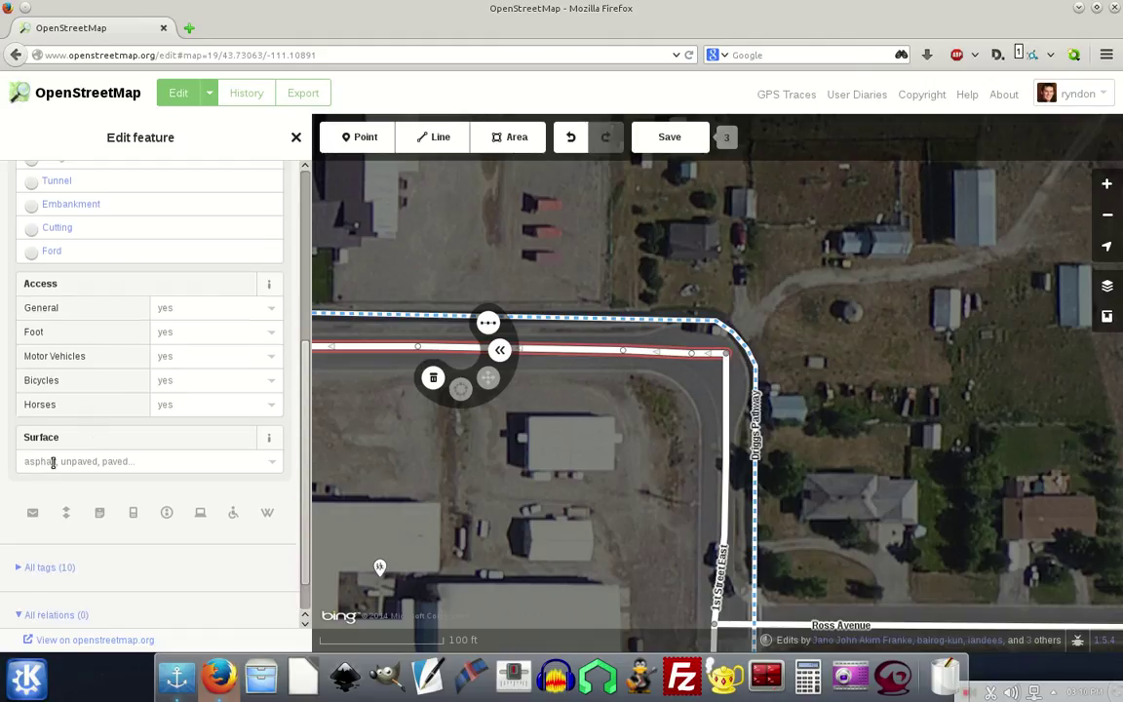
click(53, 463)
click(45, 493)
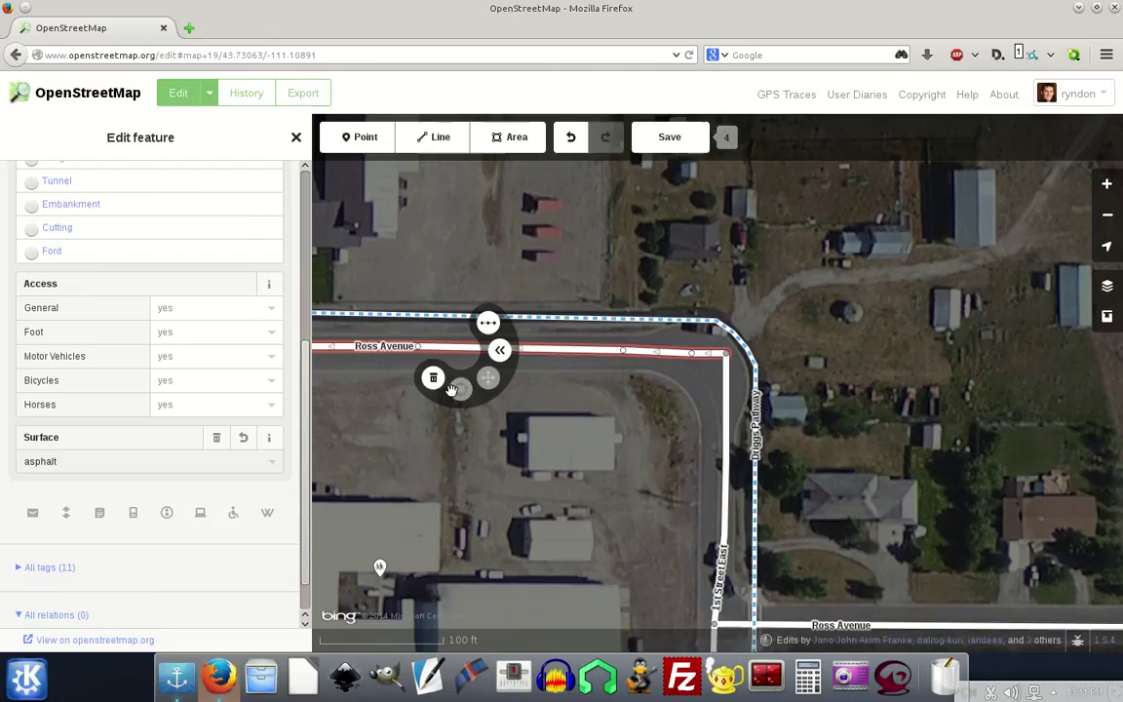
Step: Pan the map south over the school grounds toward the tennis court
drag(386, 456, 451, 390)
scroll(582, 348, down, 2)
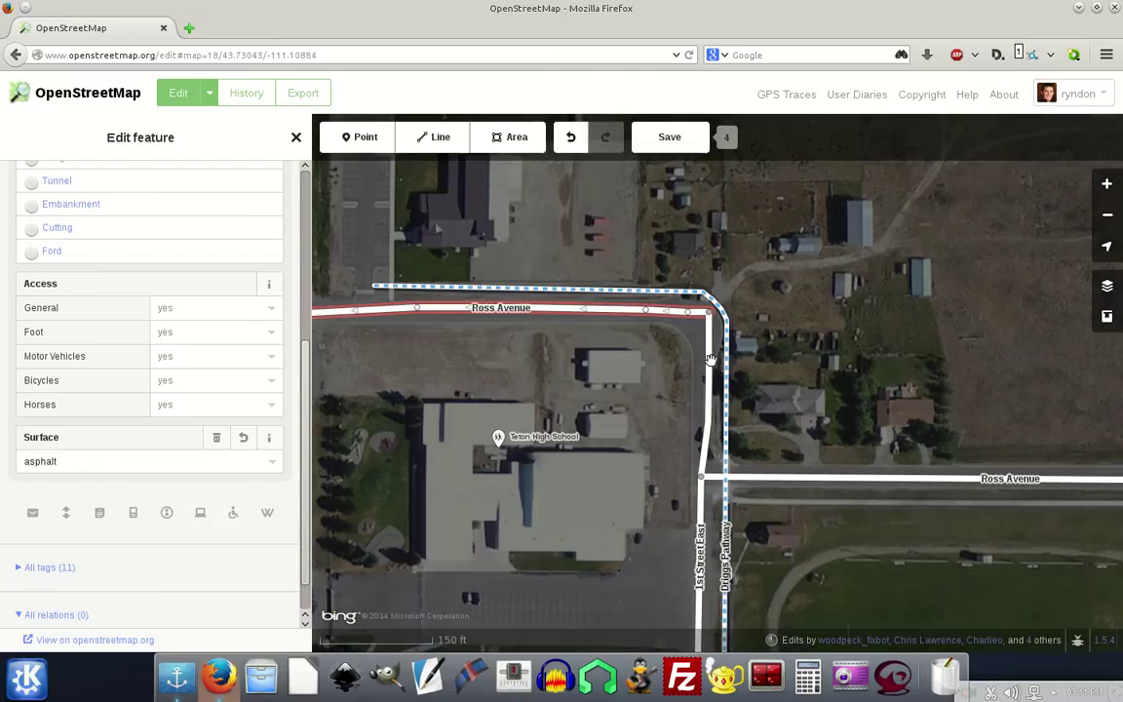
key(Left)
key(Down)
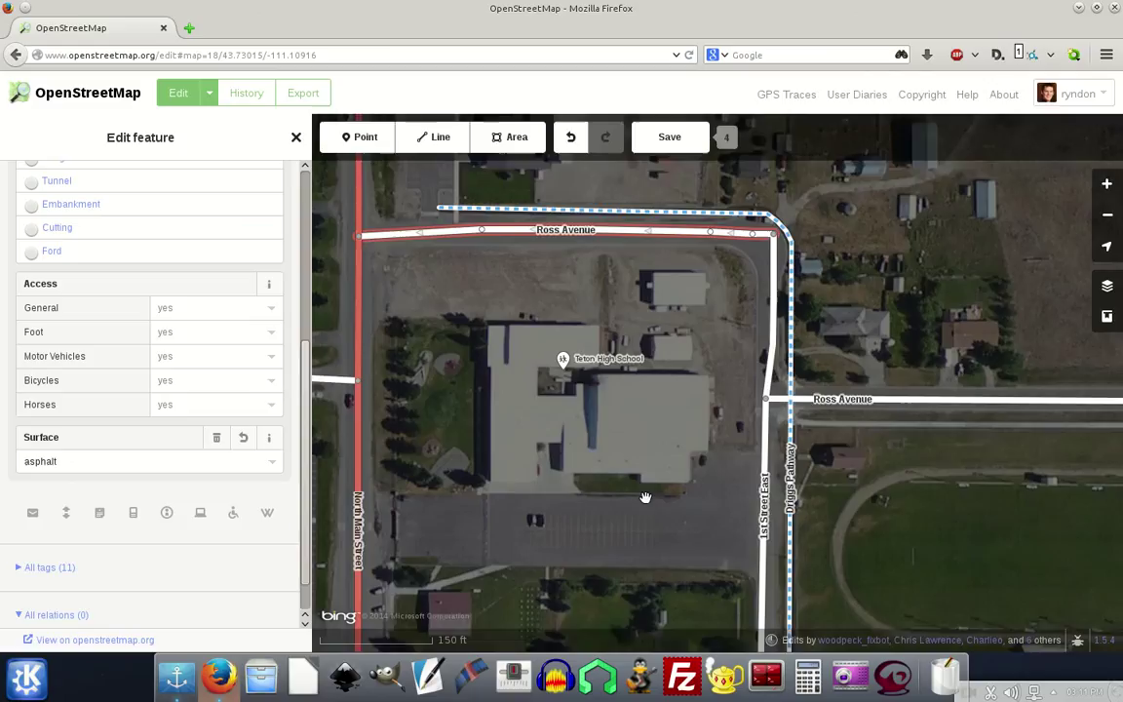
key(Left)
key(Down)
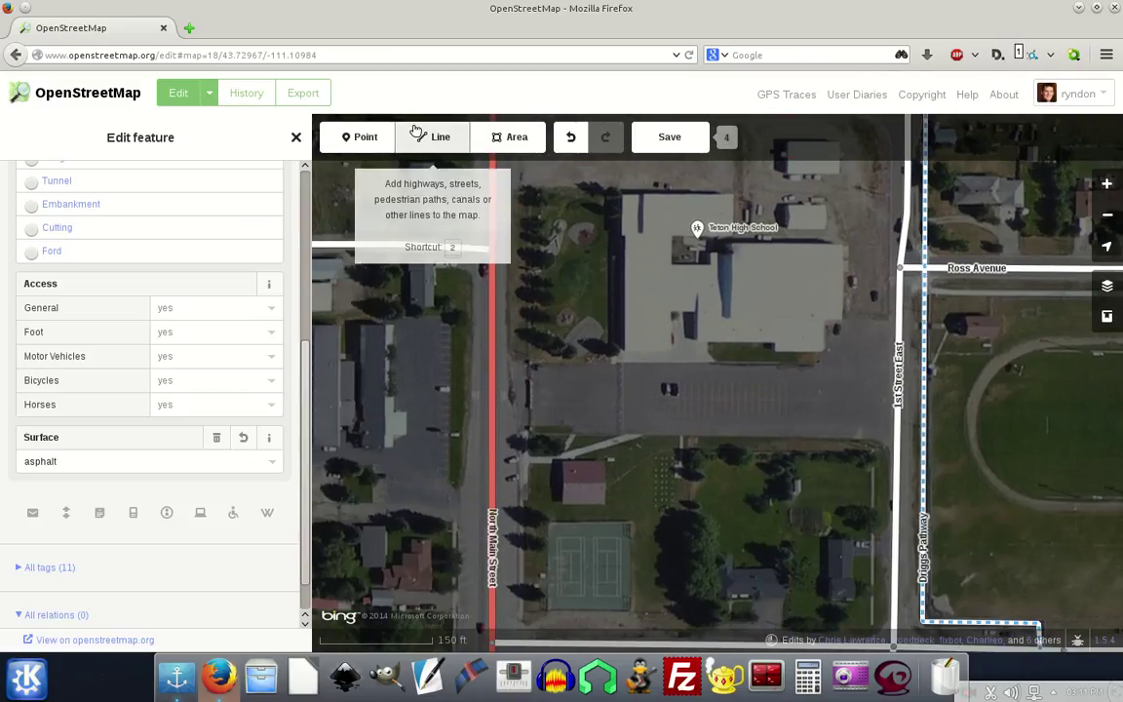
Step: Draw a line from North Main Street to 1st Street East and make it a Residential Road
click(418, 133)
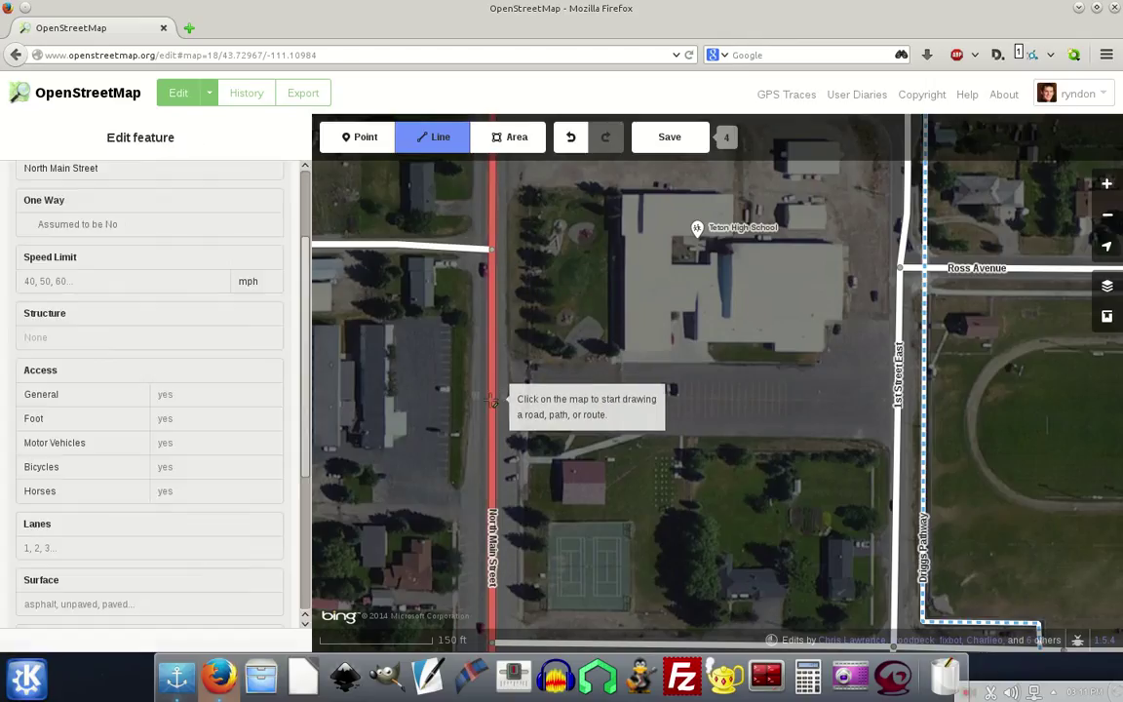
click(493, 400)
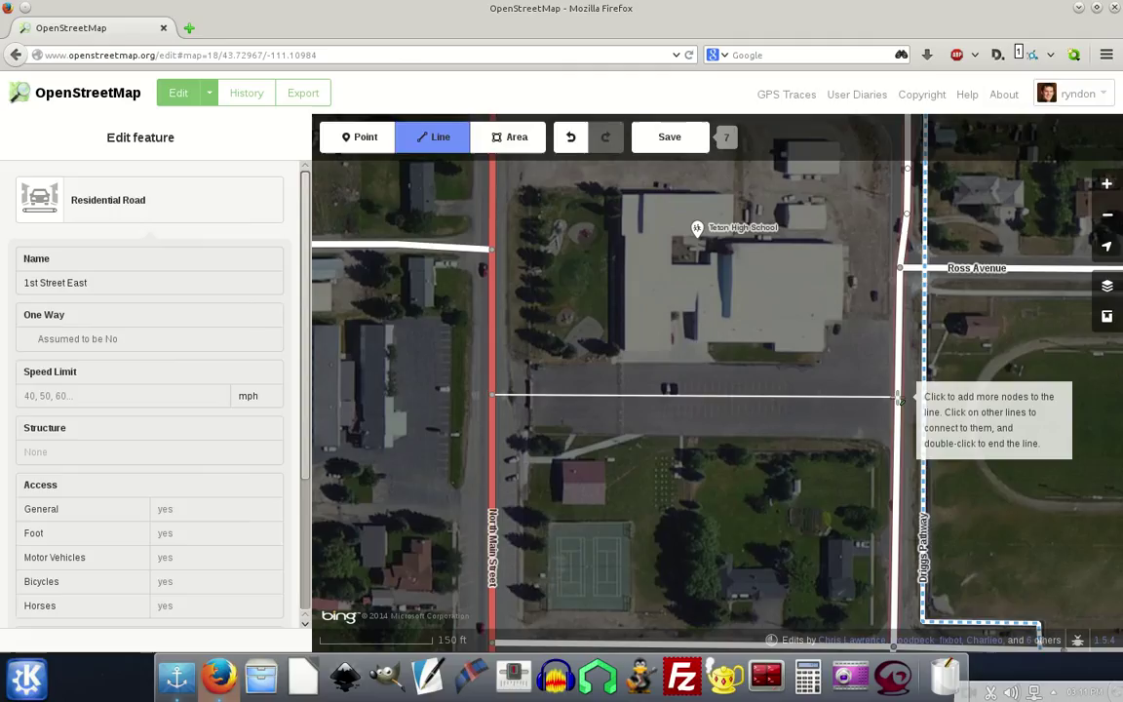
double_click(899, 398)
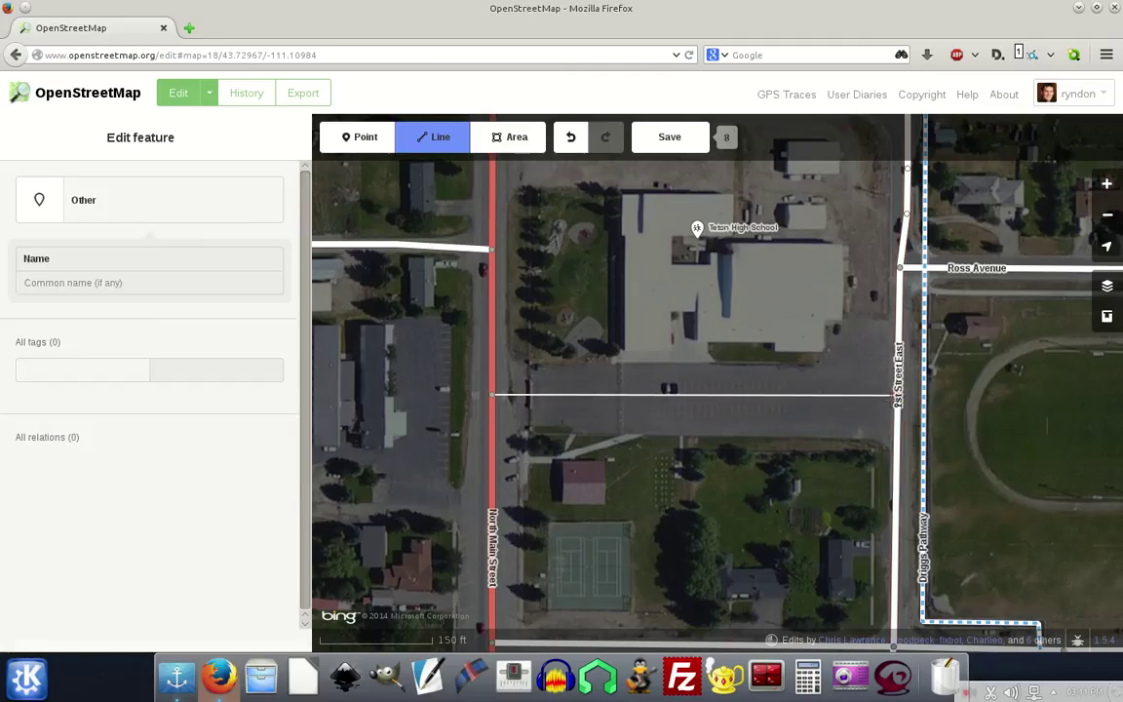
key(Escape)
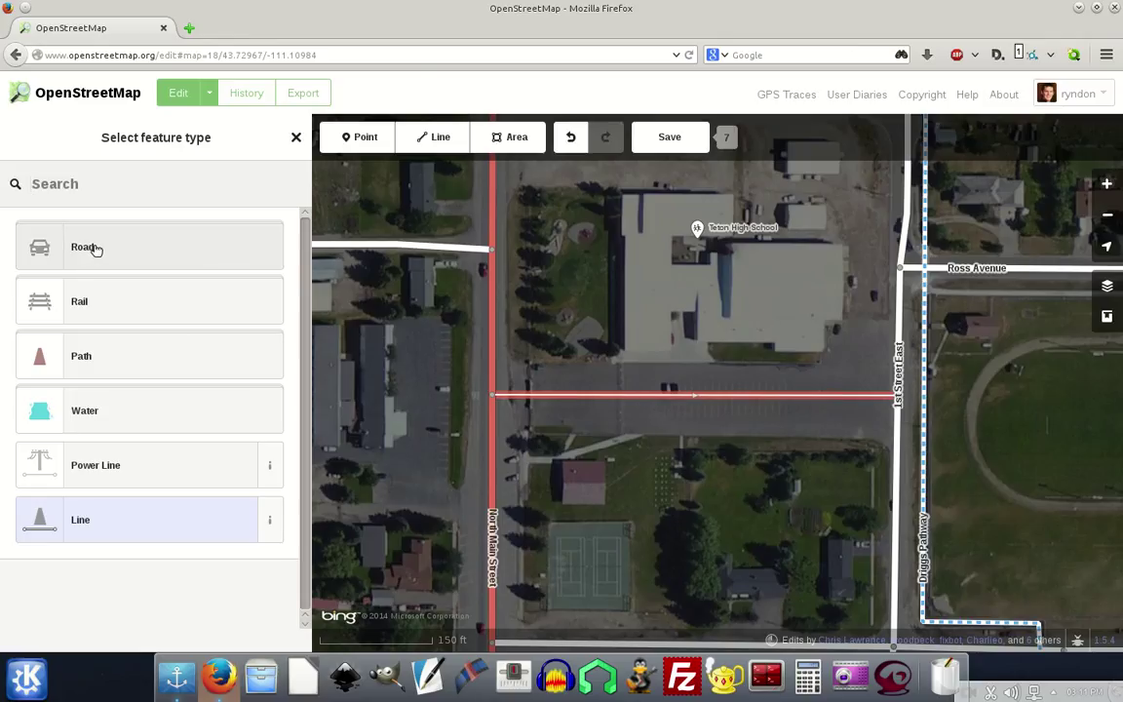
click(95, 250)
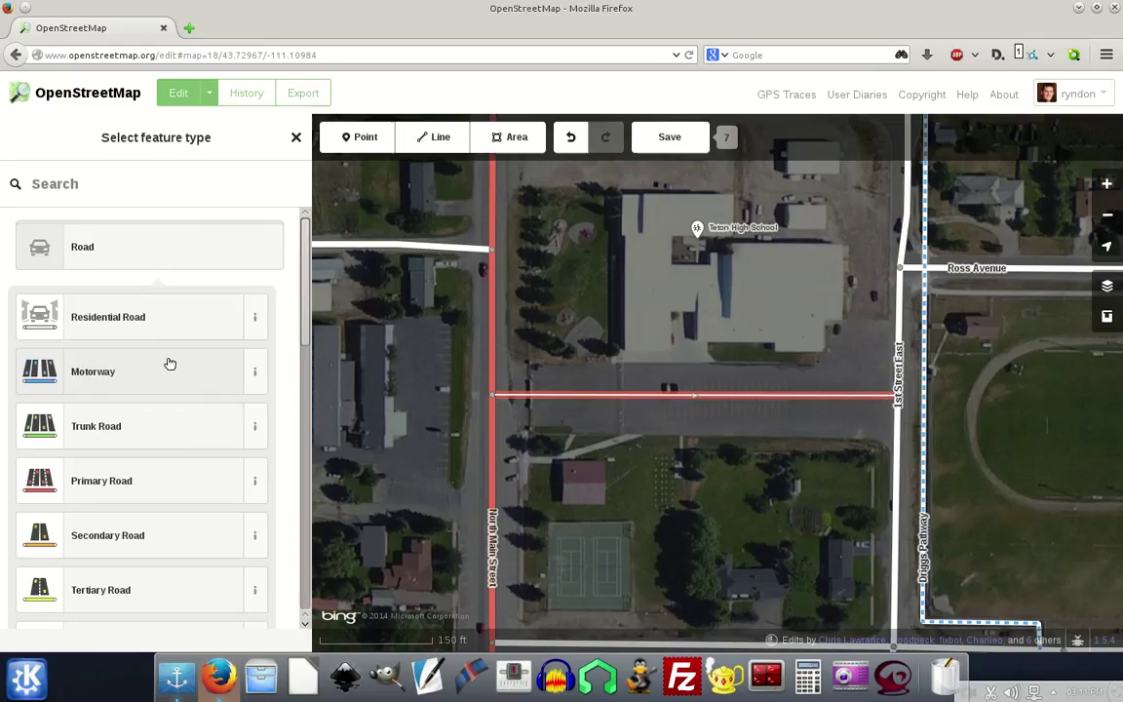
click(97, 319)
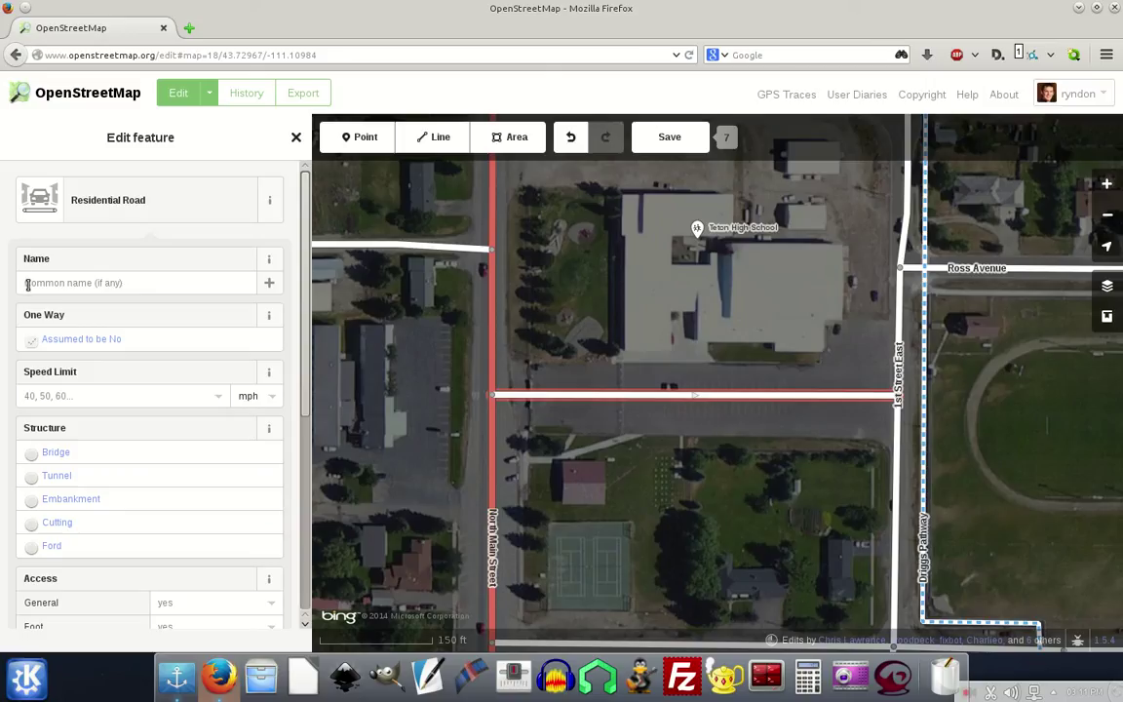
Step: Delete the demo residential road again
click(30, 284)
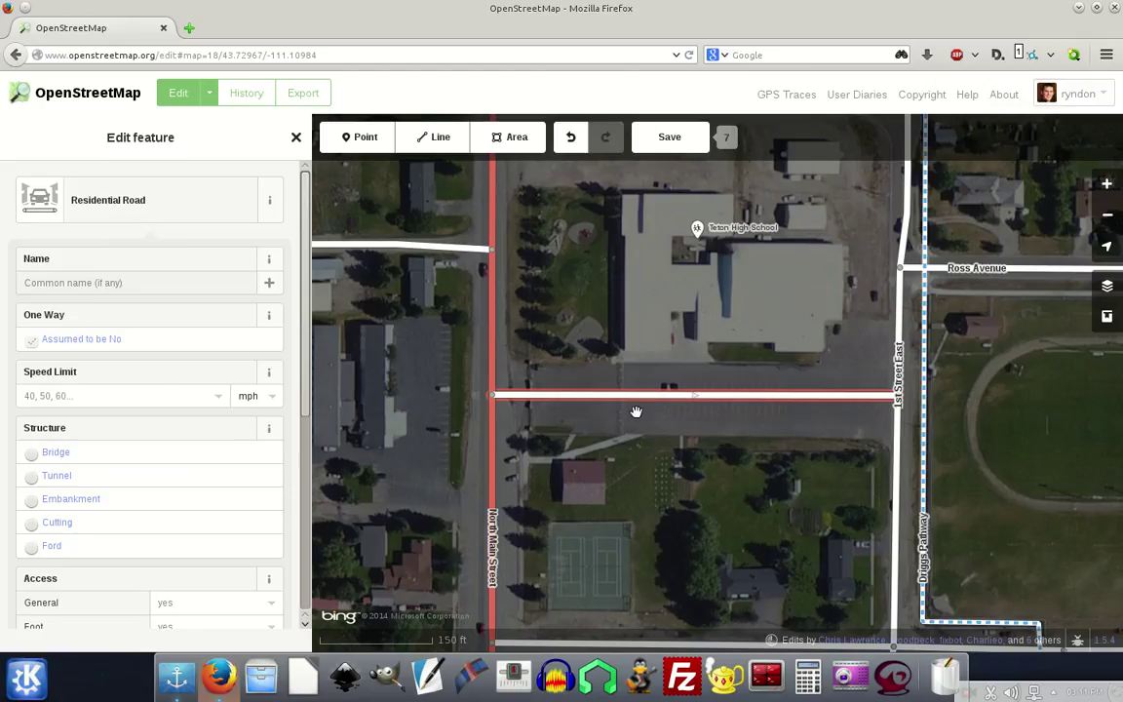
right_click(735, 400)
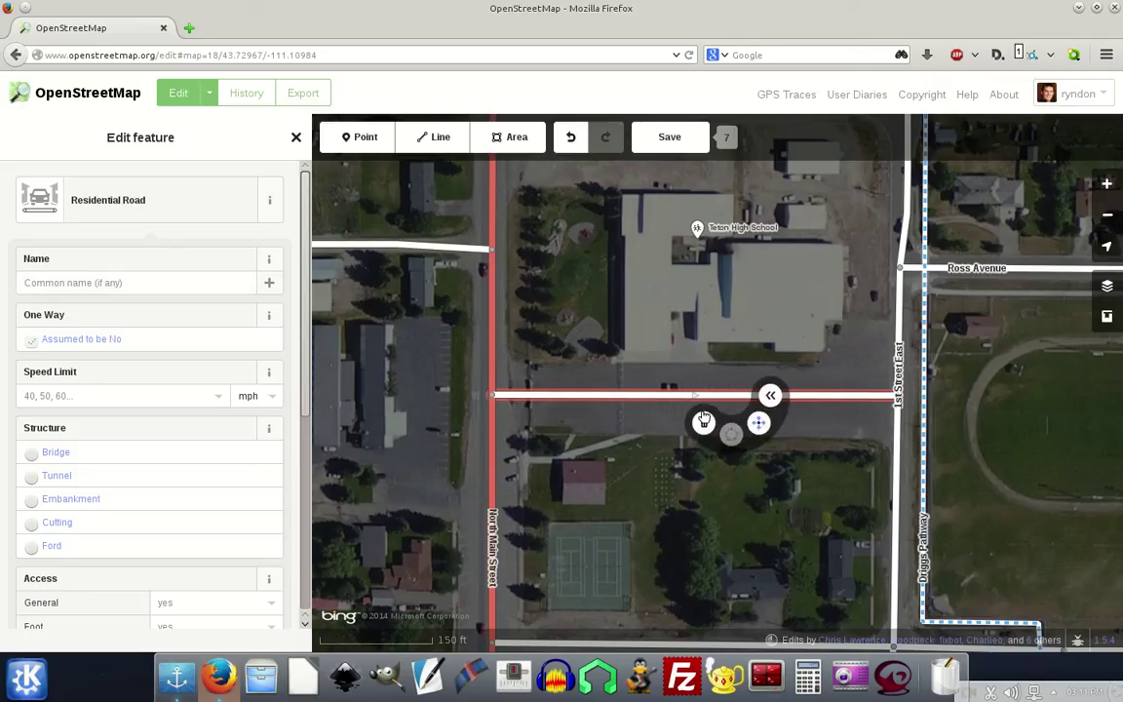
click(704, 425)
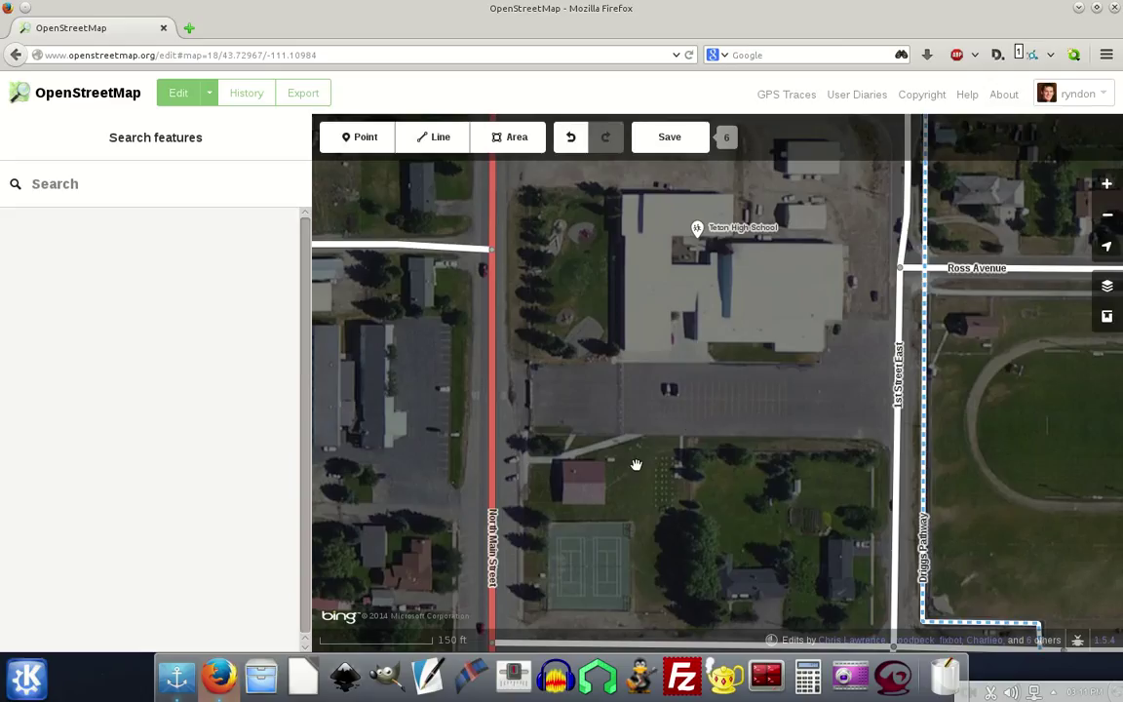
Step: Trace the tennis court beside North Main Street as a closed four-corner area
drag(637, 465, 749, 345)
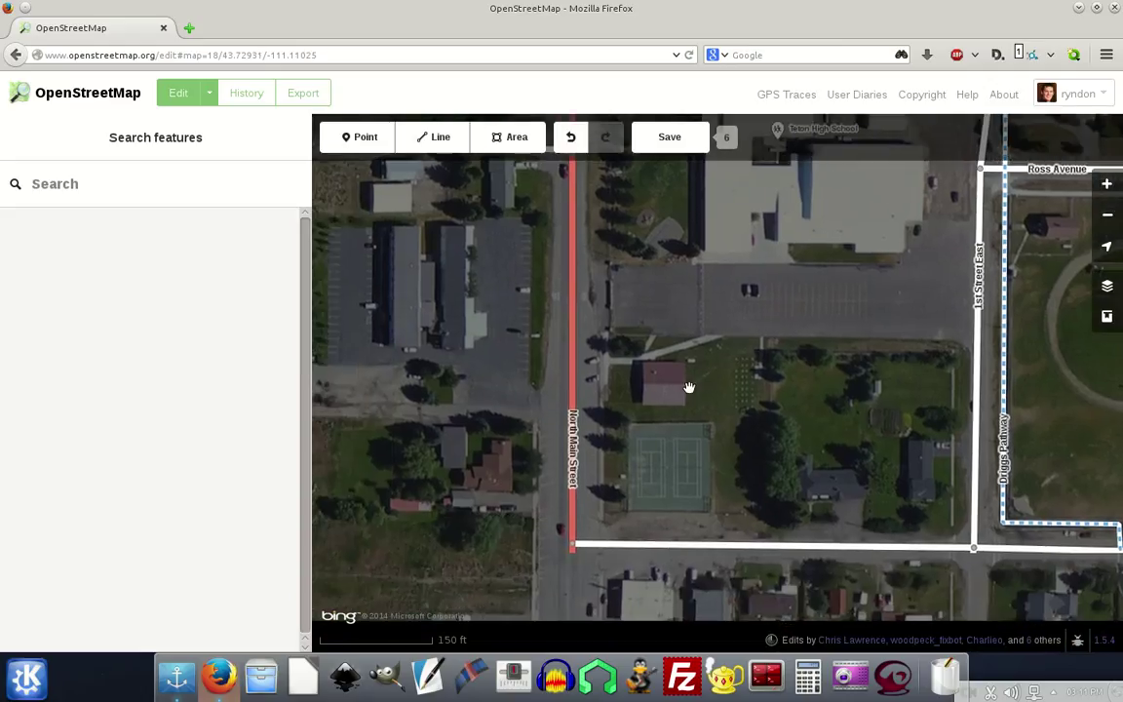
click(514, 140)
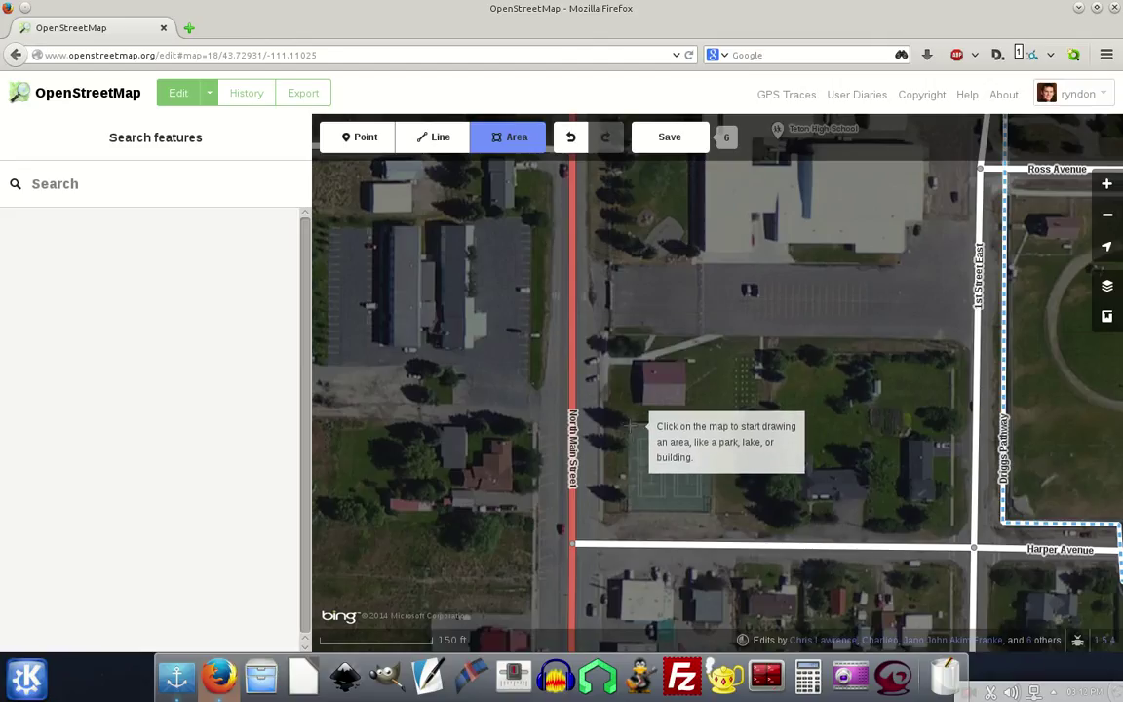
click(627, 421)
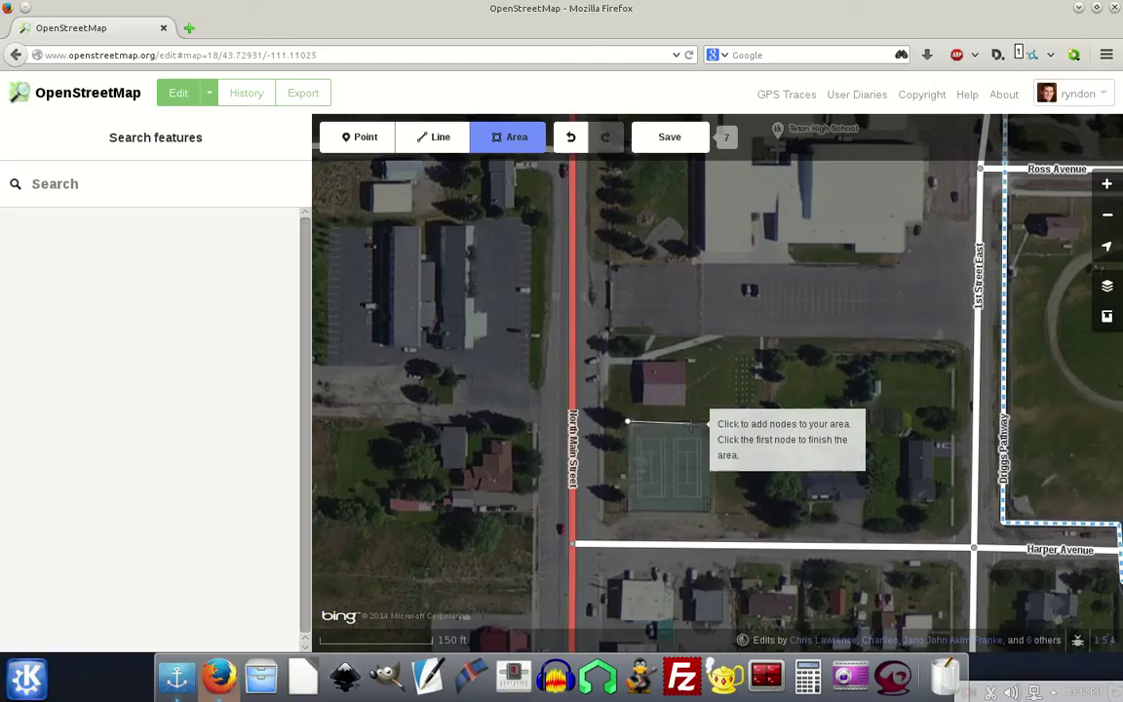
double_click(709, 423)
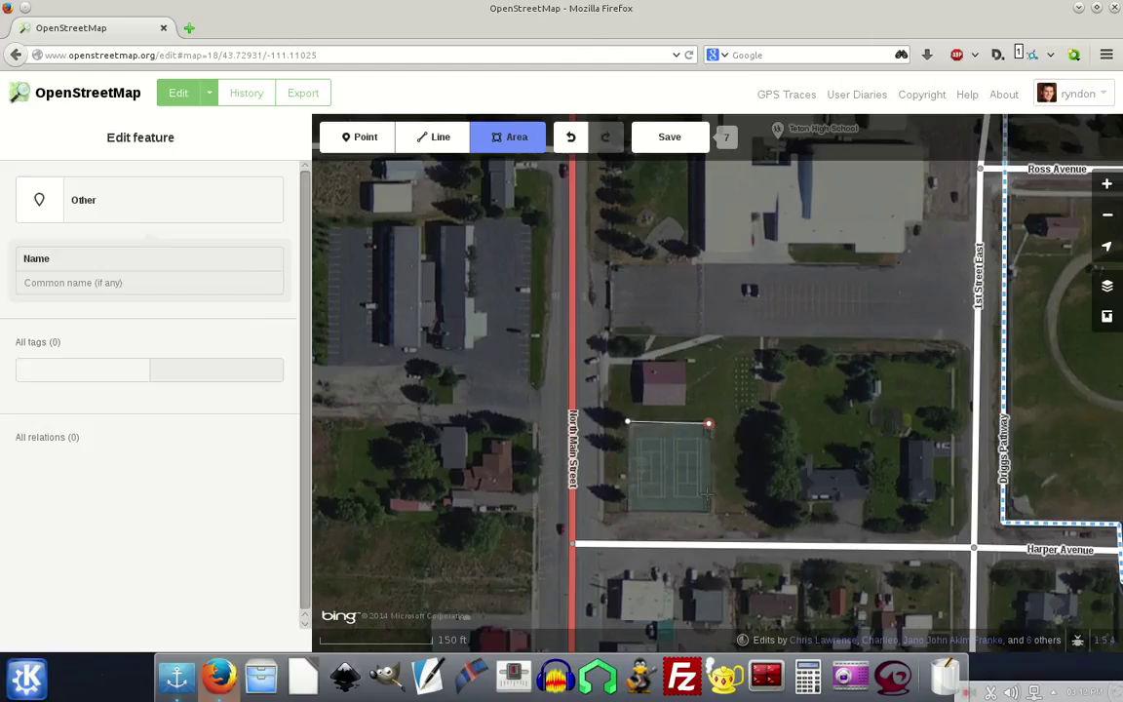
click(629, 509)
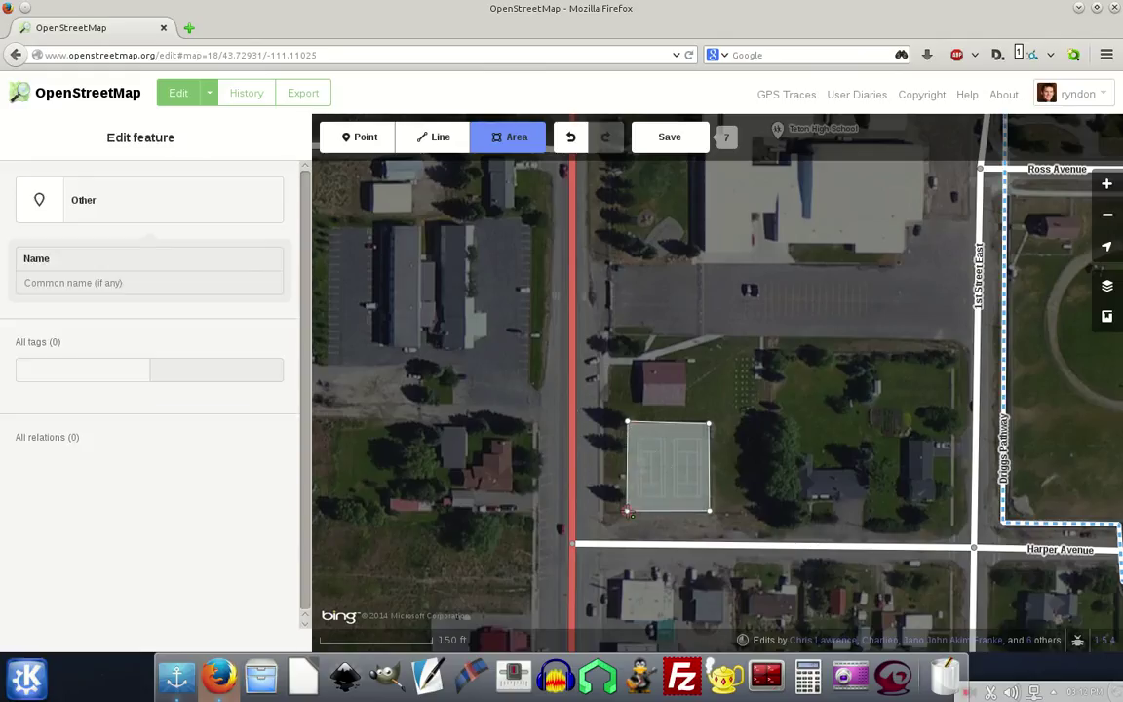
click(629, 510)
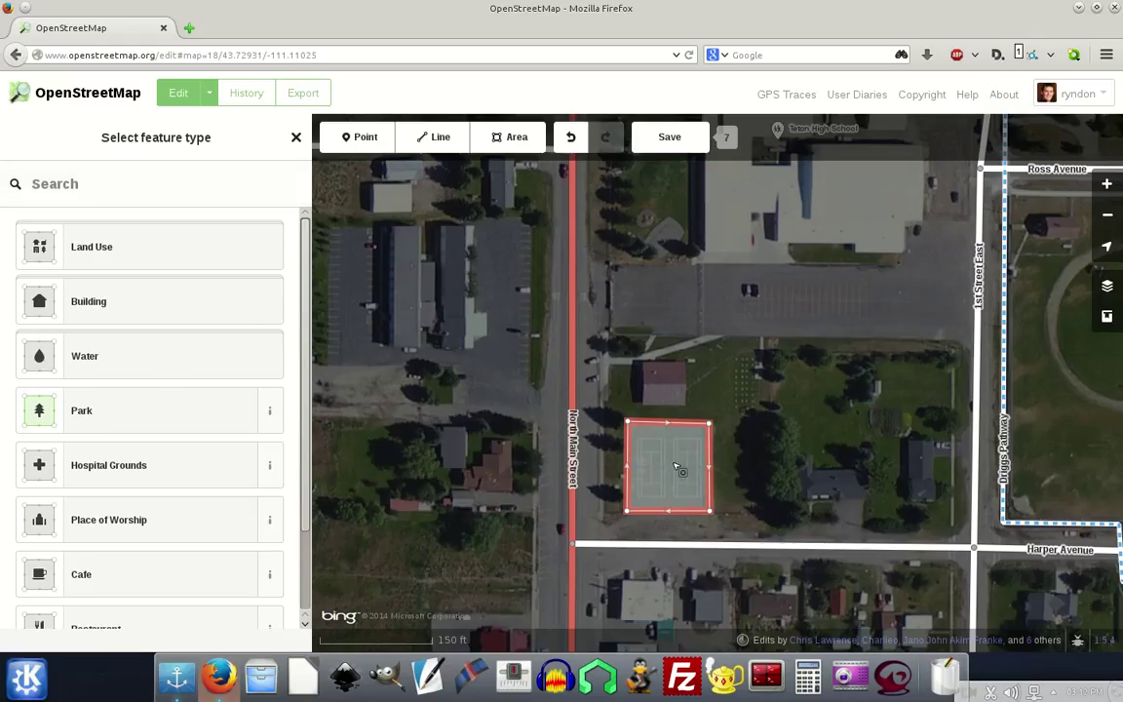
Step: Try Circularize and Move on the court area, undoing each with Ctrl+Z
right_click(676, 465)
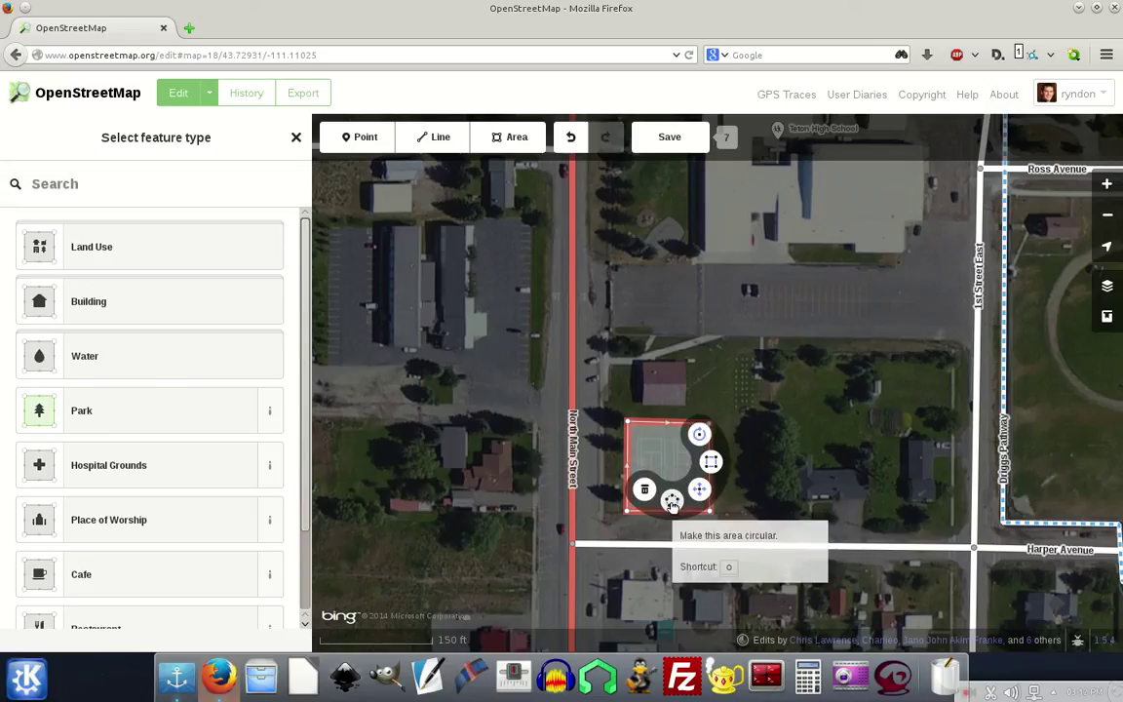
click(672, 501)
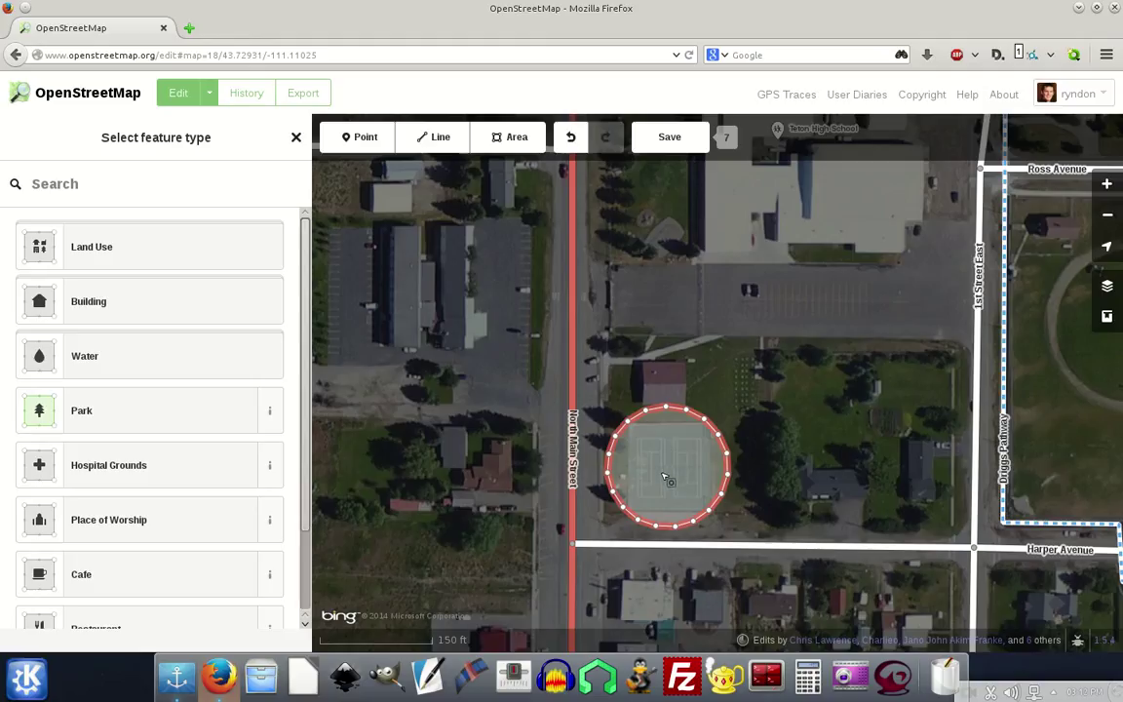
key(ctrl+z)
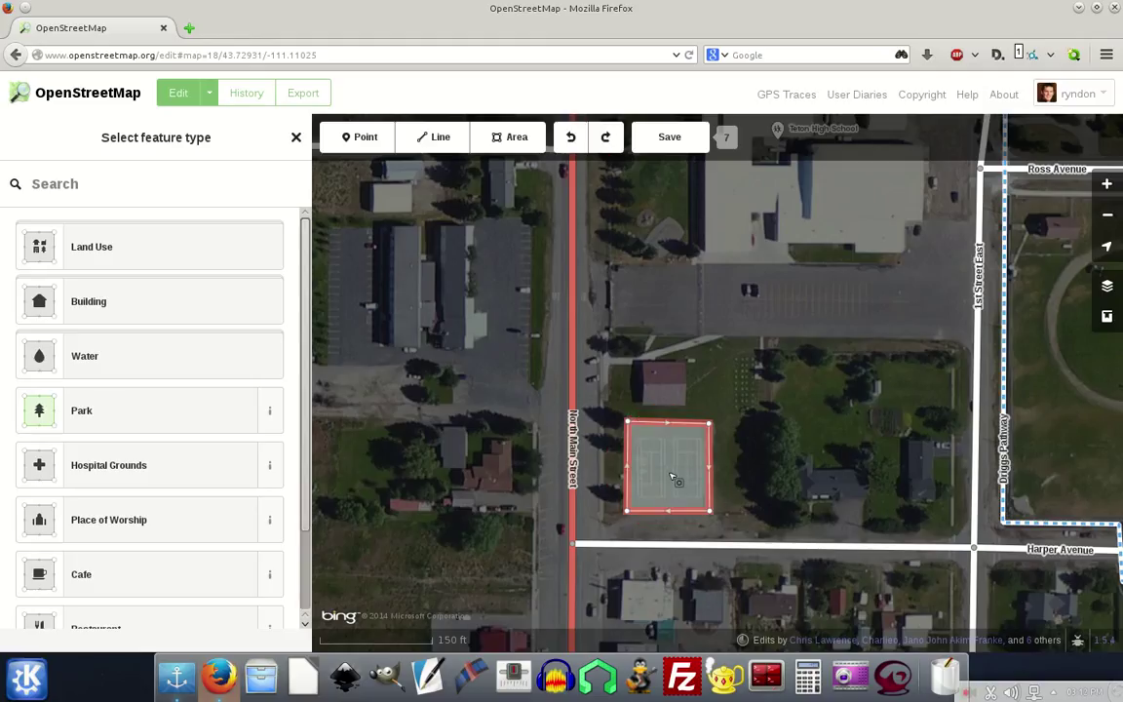
click(675, 466)
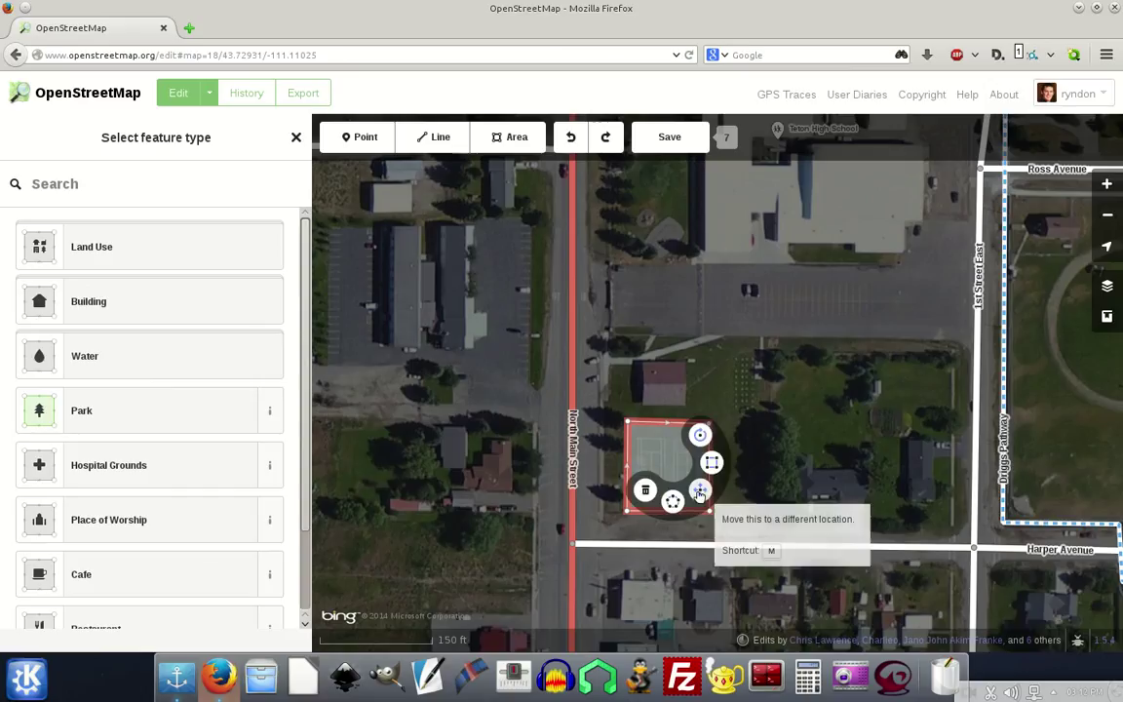
click(698, 489)
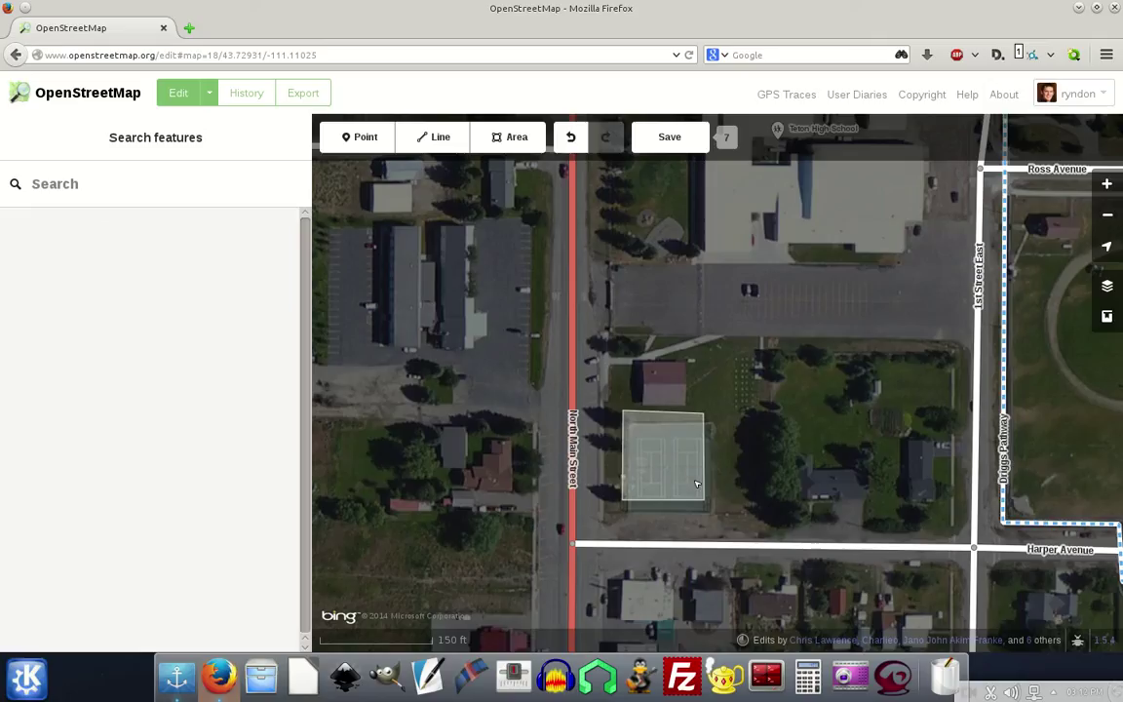
click(697, 484)
key(ctrl+z)
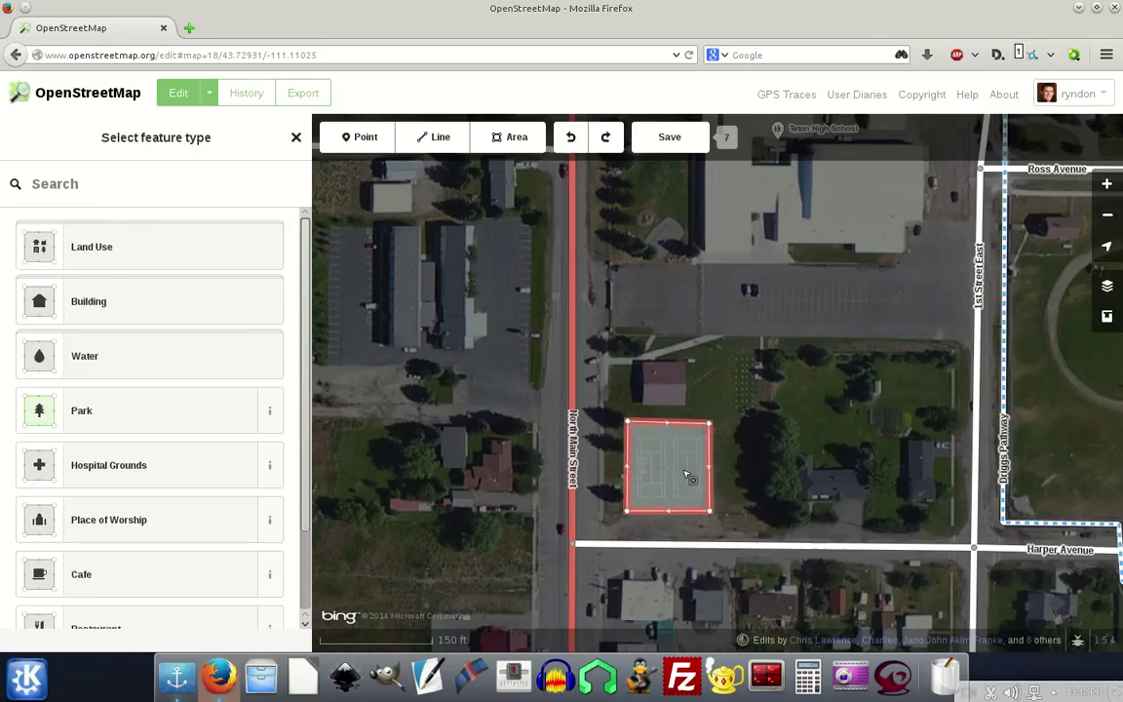
Step: Square the court area's corners, then try a rotation and undo it
right_click(684, 473)
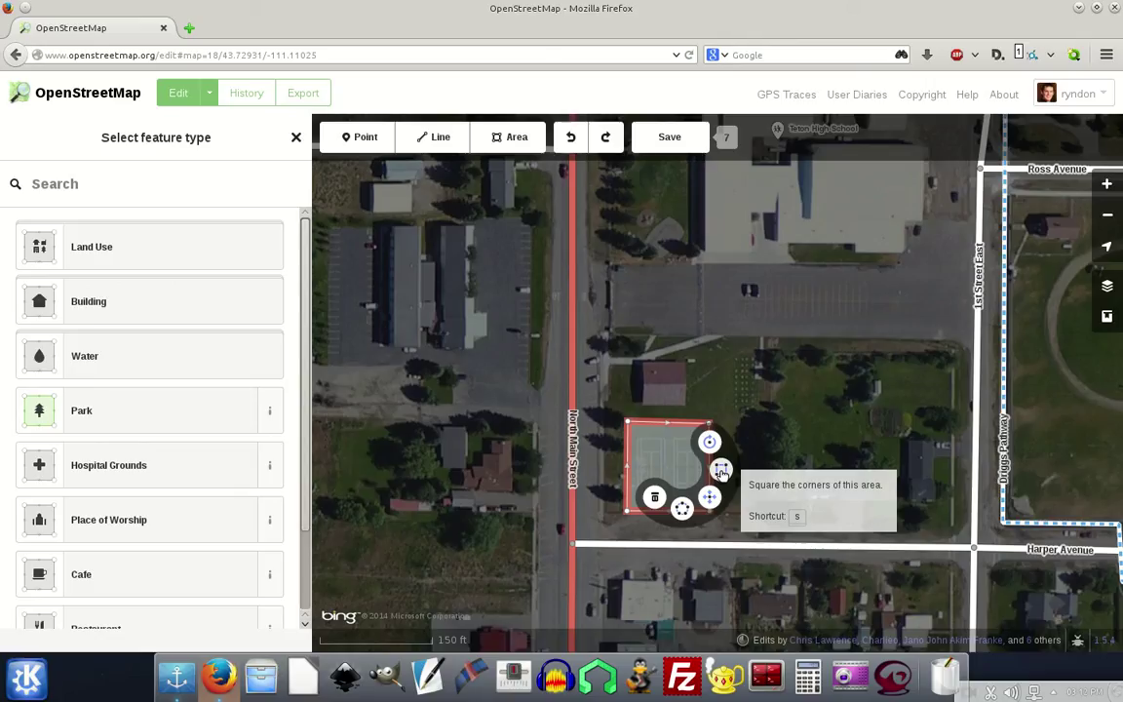
click(722, 471)
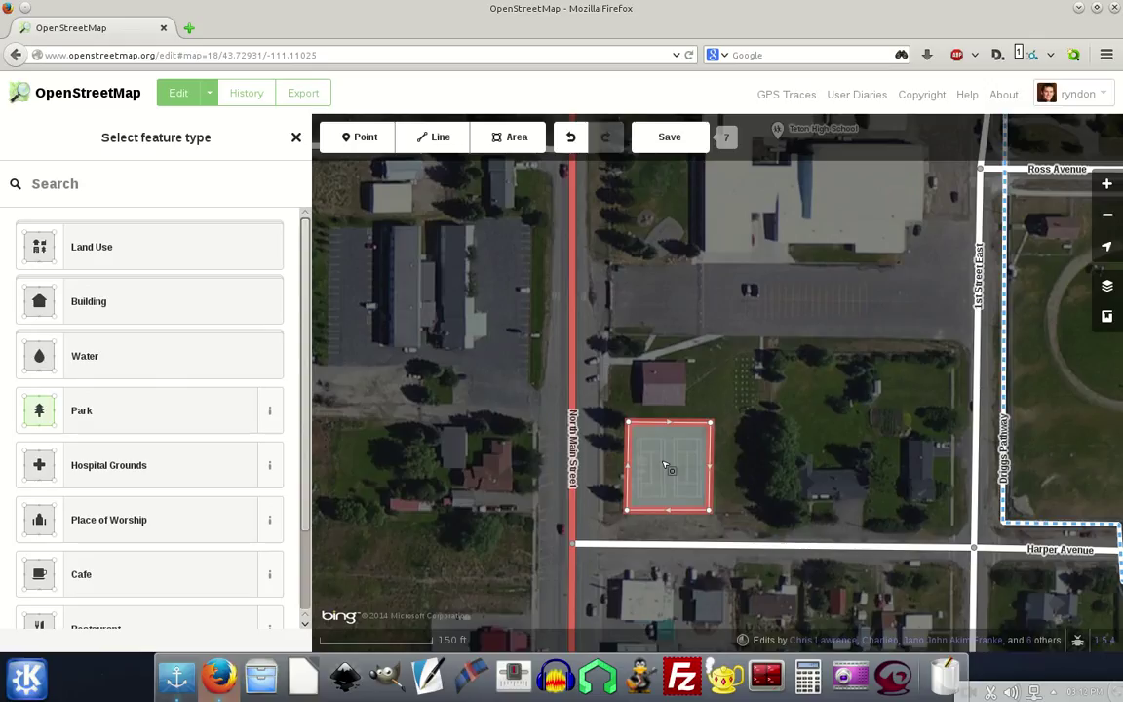
right_click(678, 465)
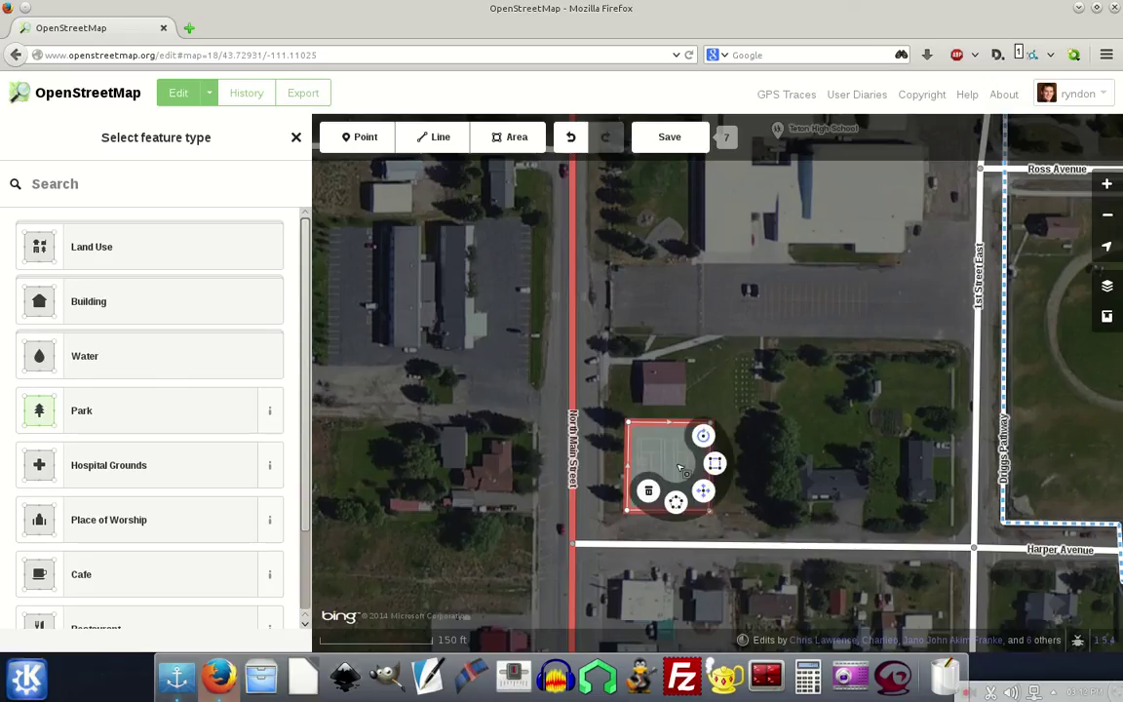
click(703, 437)
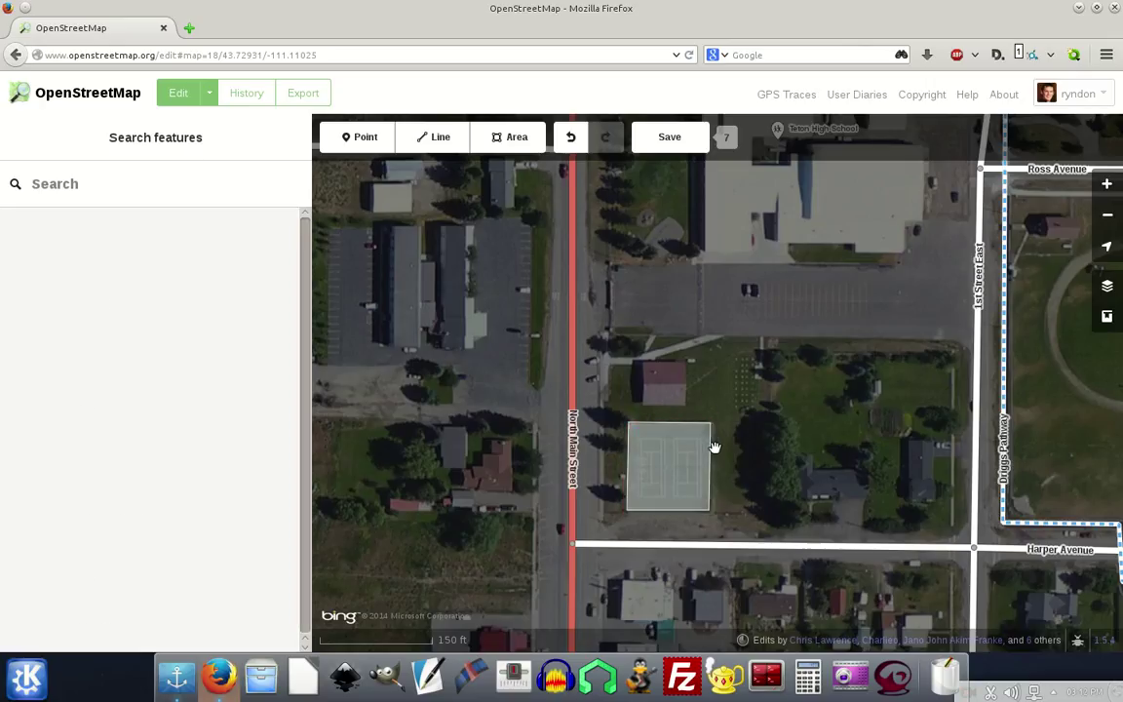
click(726, 478)
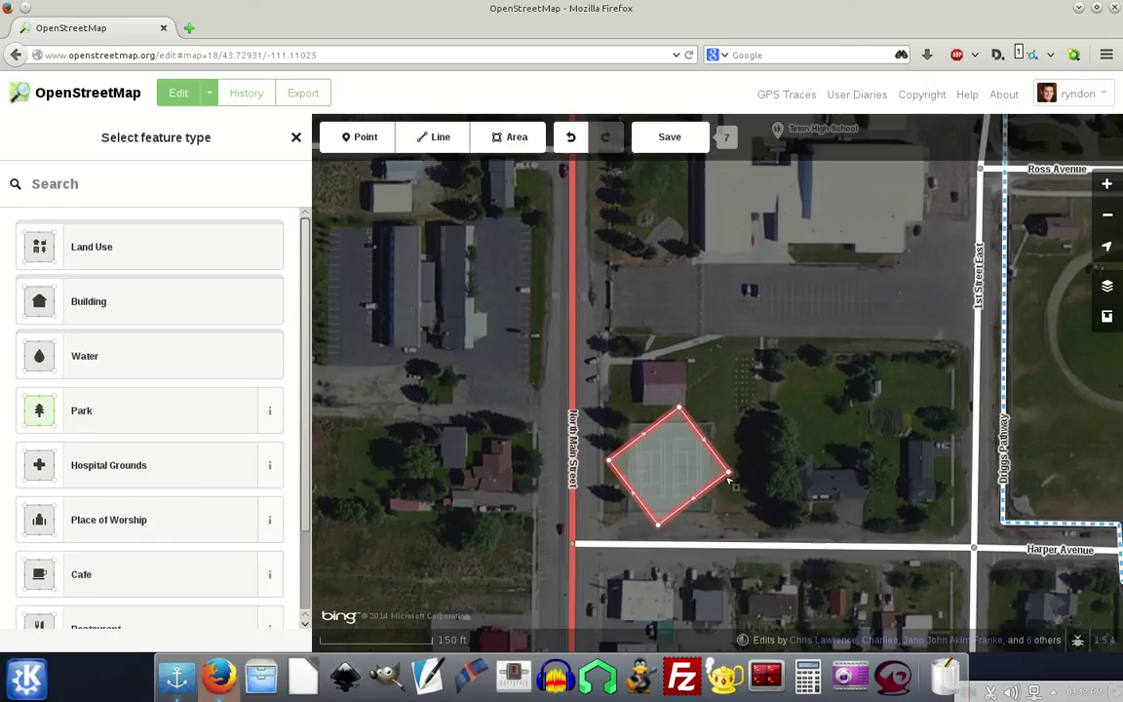
key(ctrl+z)
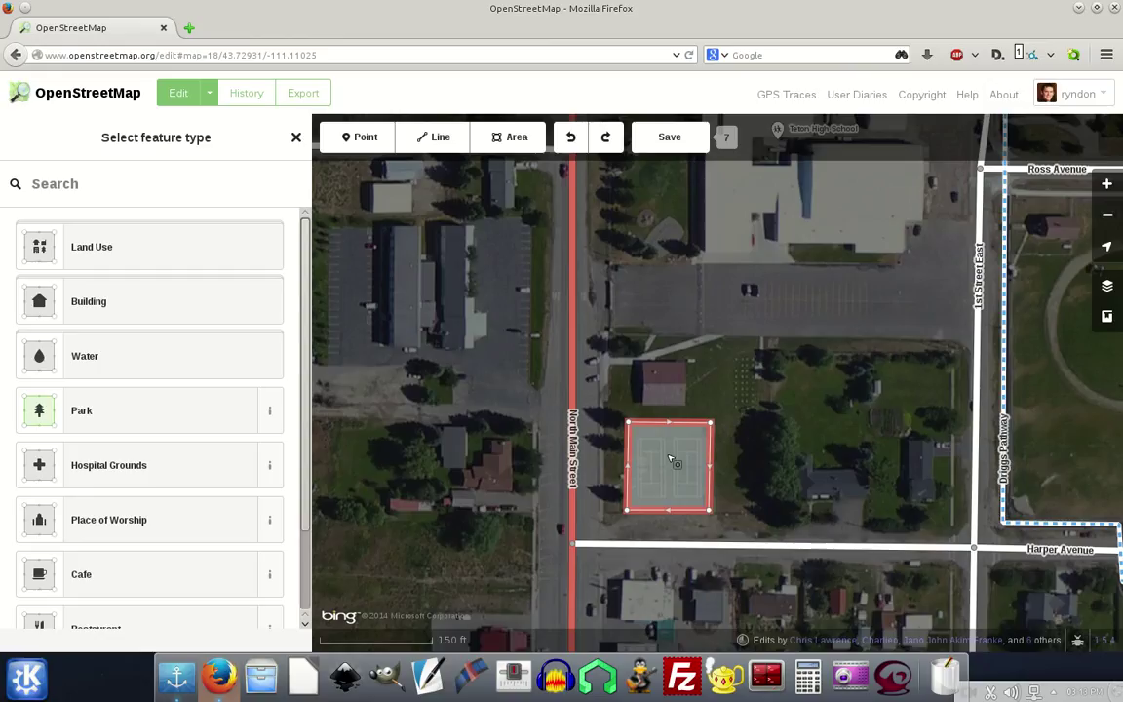
right_click(670, 460)
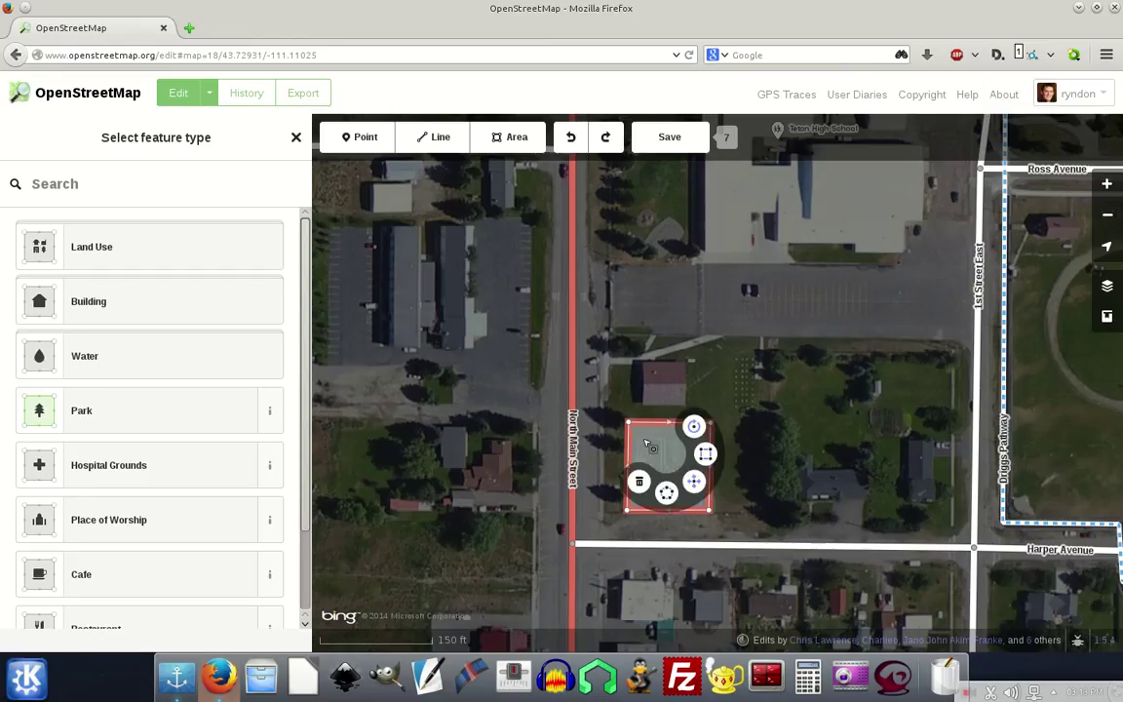
Step: Search 'tennis' and tag the area as a Tennis Court, then select its Name field
click(115, 185)
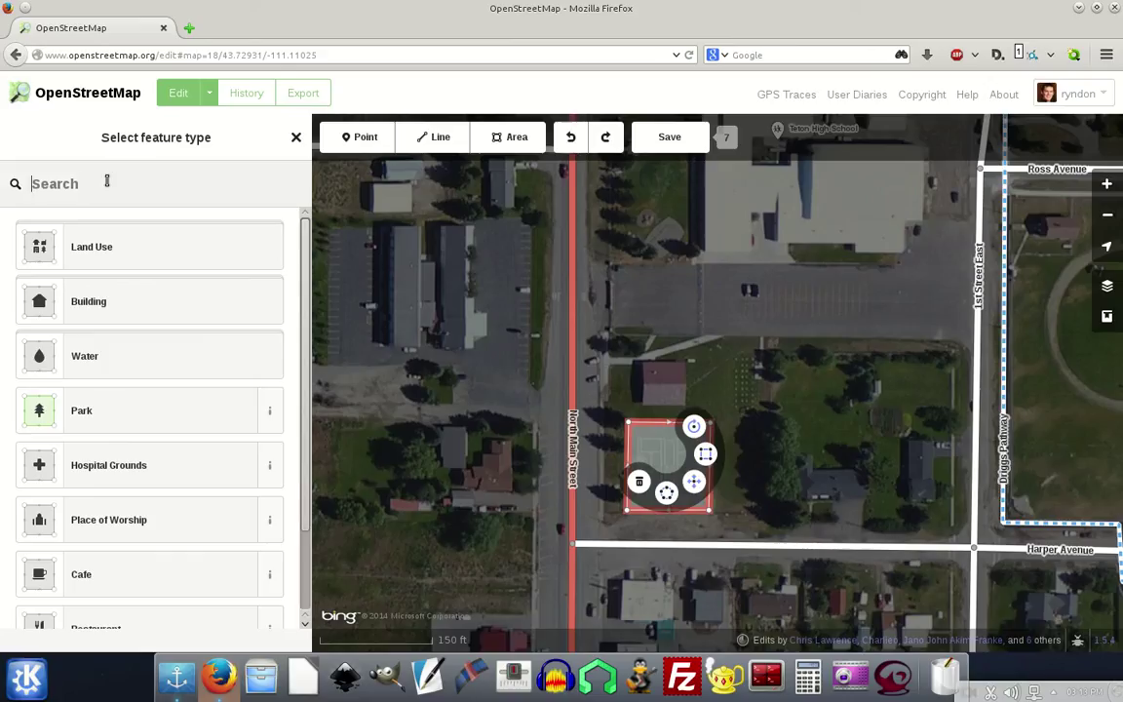
text(ten)
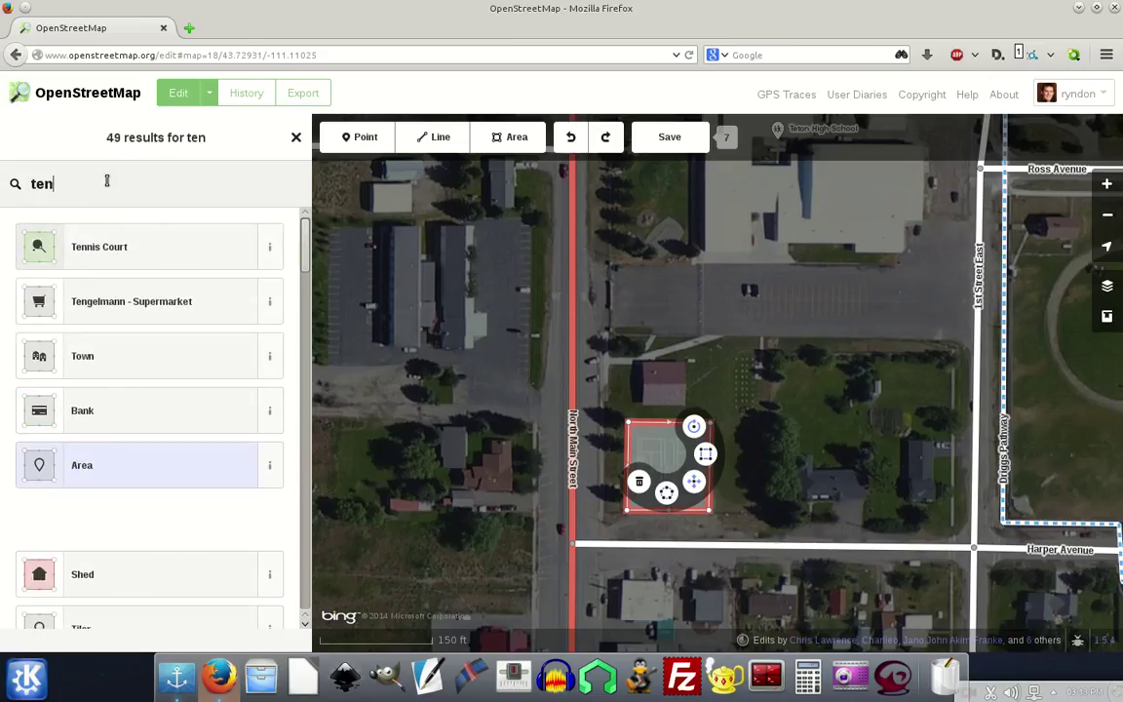
text(nis)
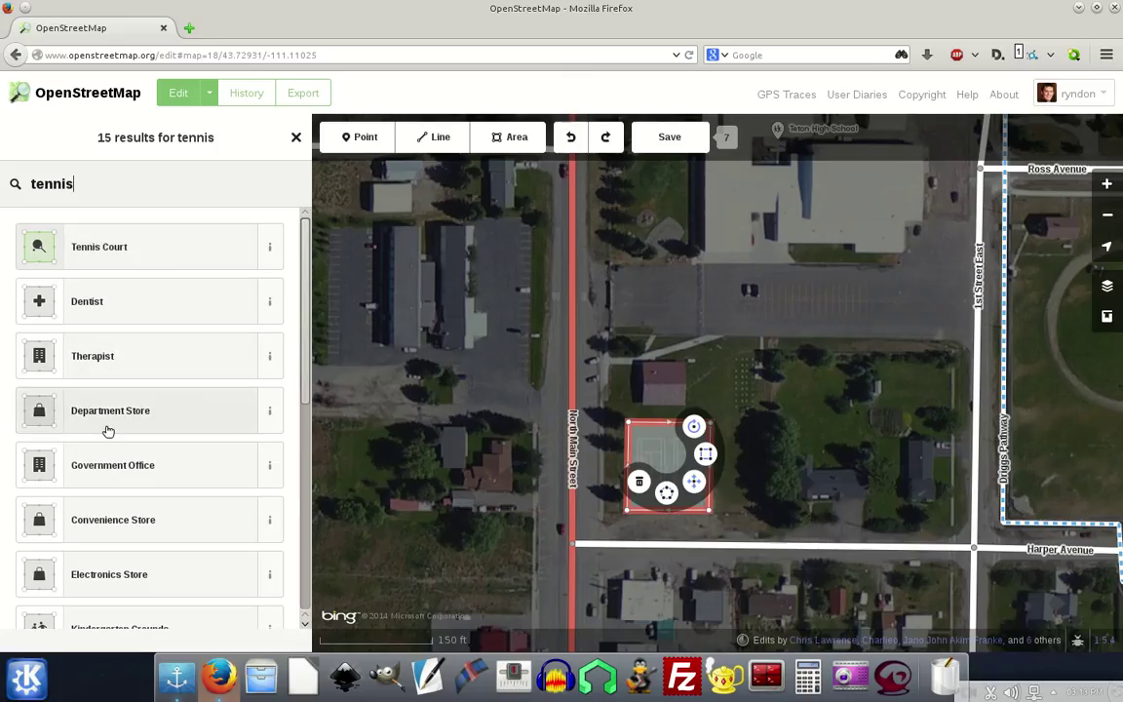
click(111, 252)
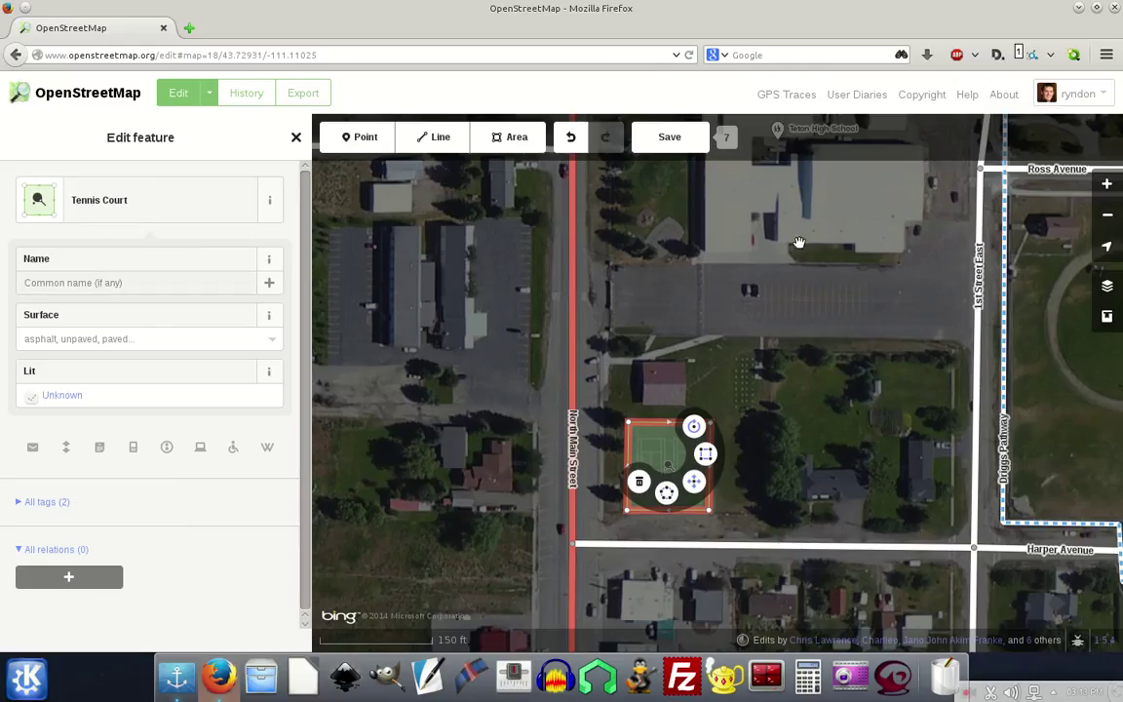
click(88, 283)
drag(728, 401, 665, 452)
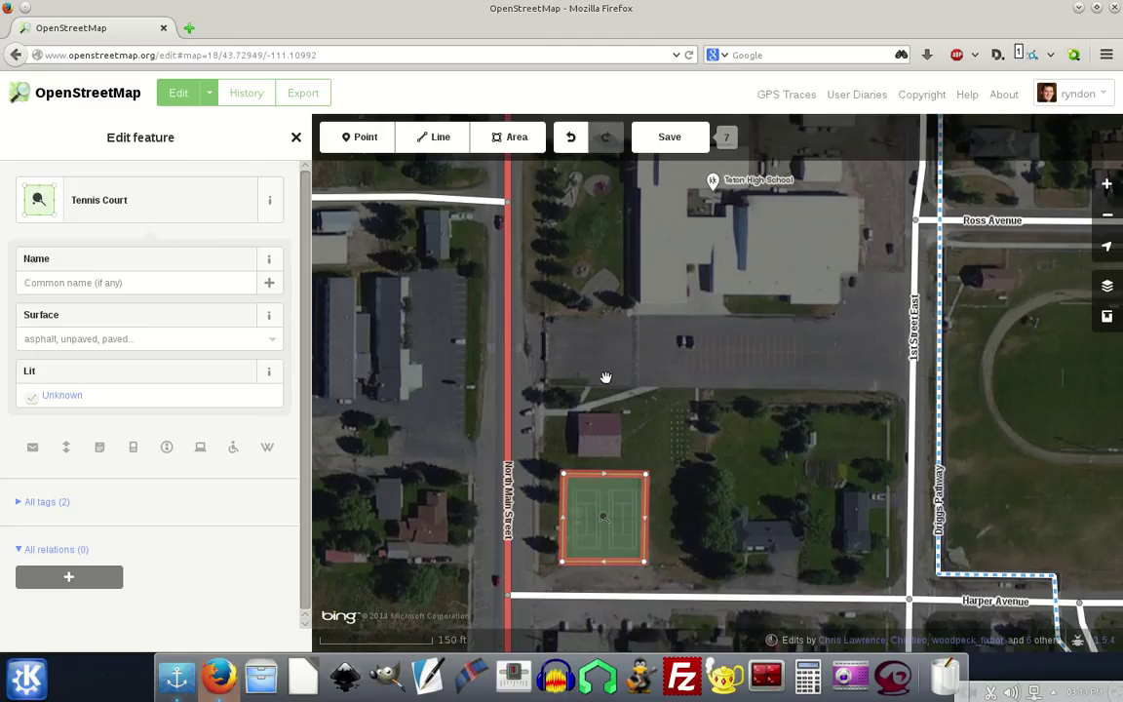
key(Left)
key(Up)
key(Left)
key(Up)
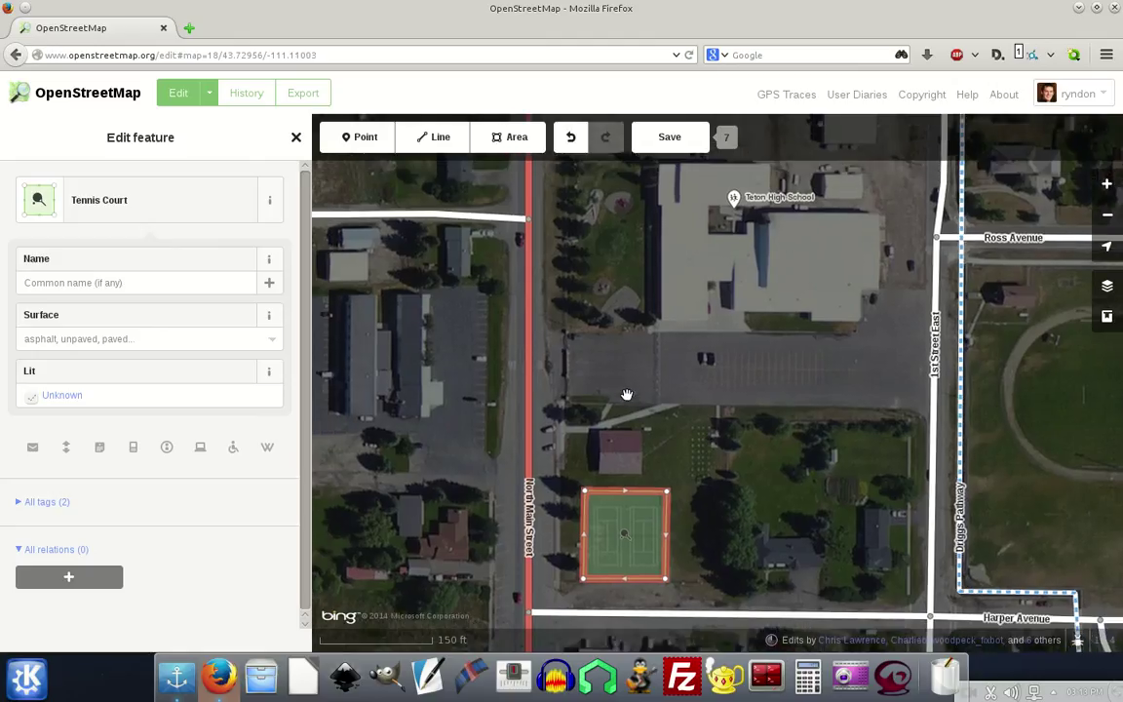